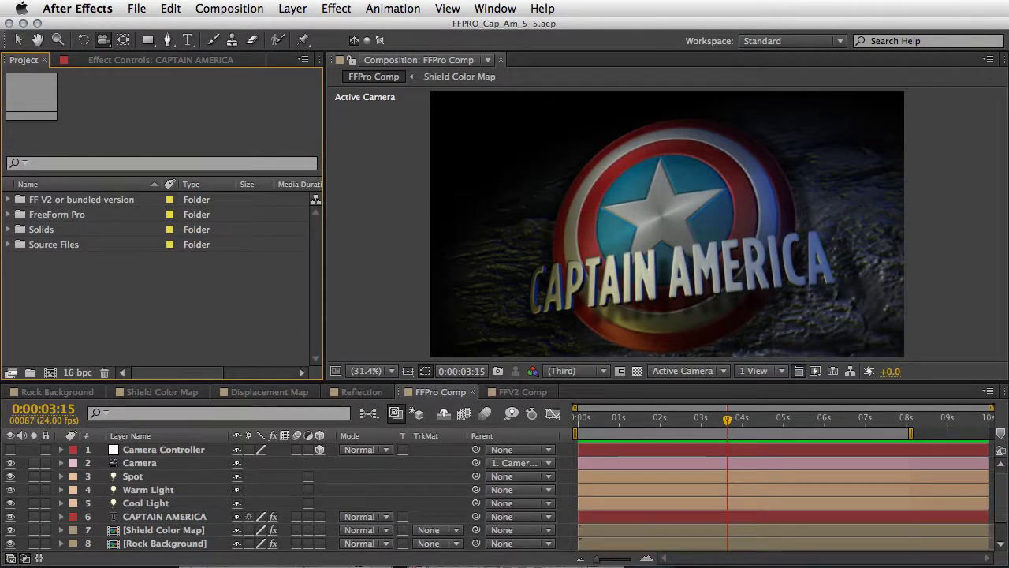
Preview FFPro Comp from its start, then stop playback
key(KP_0)
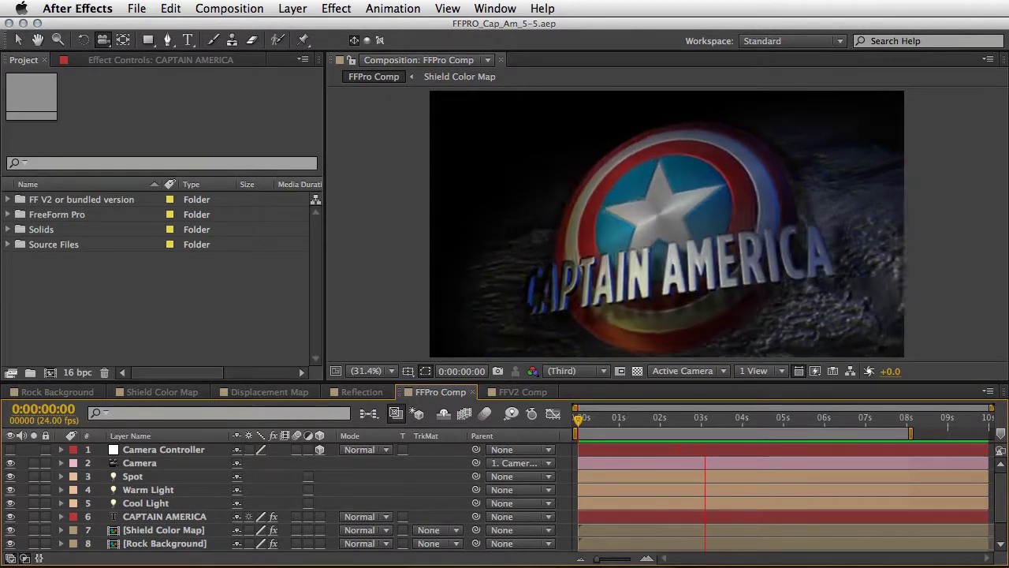
key(space)
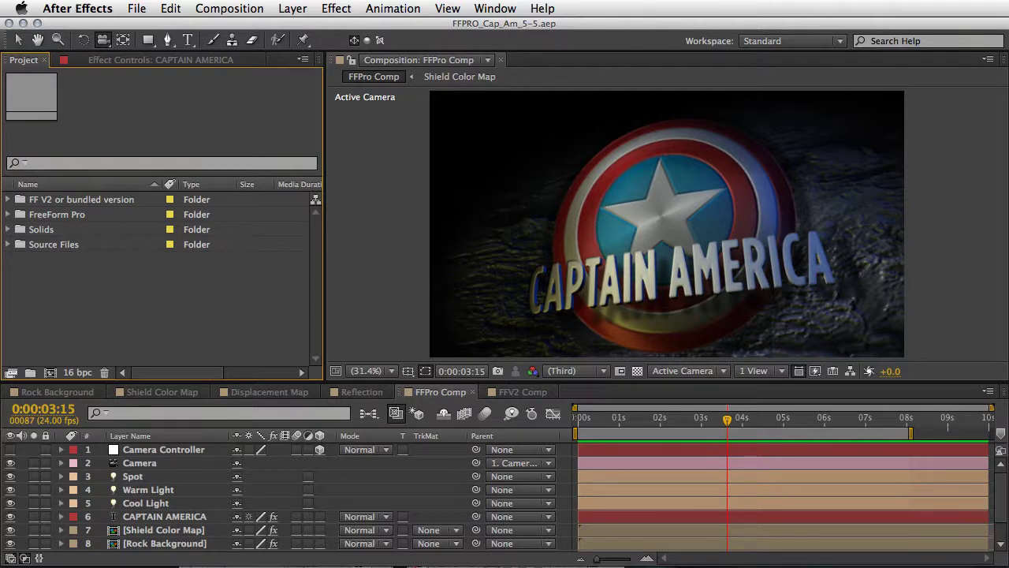
key(v)
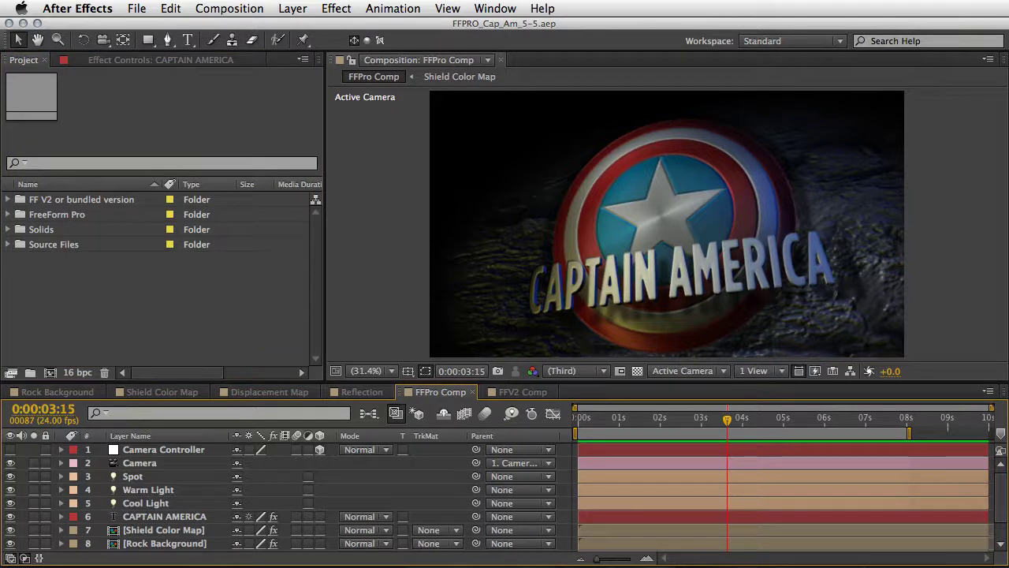
Hide the Spot and Cool lights, the CAPTAIN AMERICA title and shield, then open Rock Background
click(10, 478)
click(11, 503)
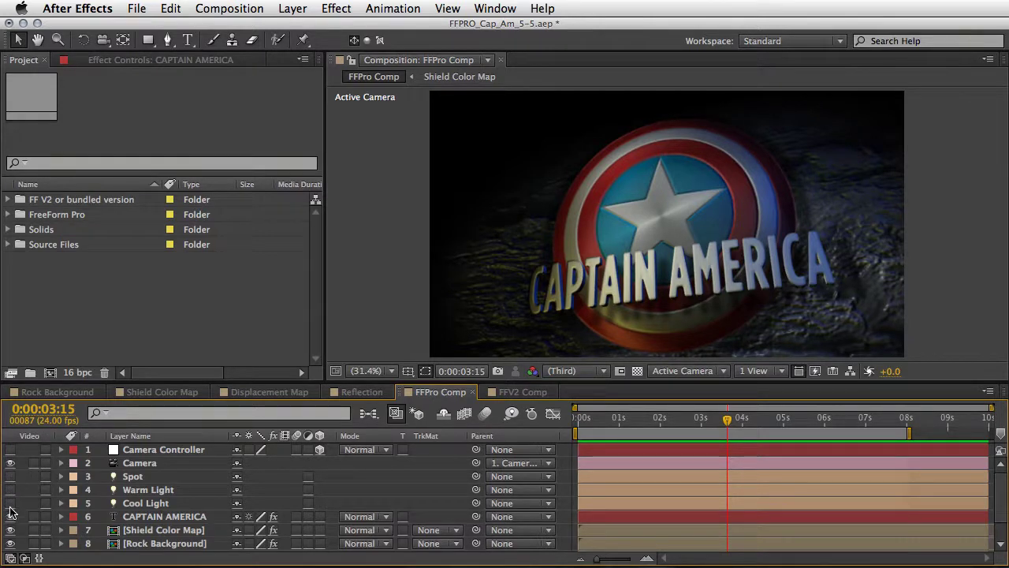
drag(11, 518, 11, 532)
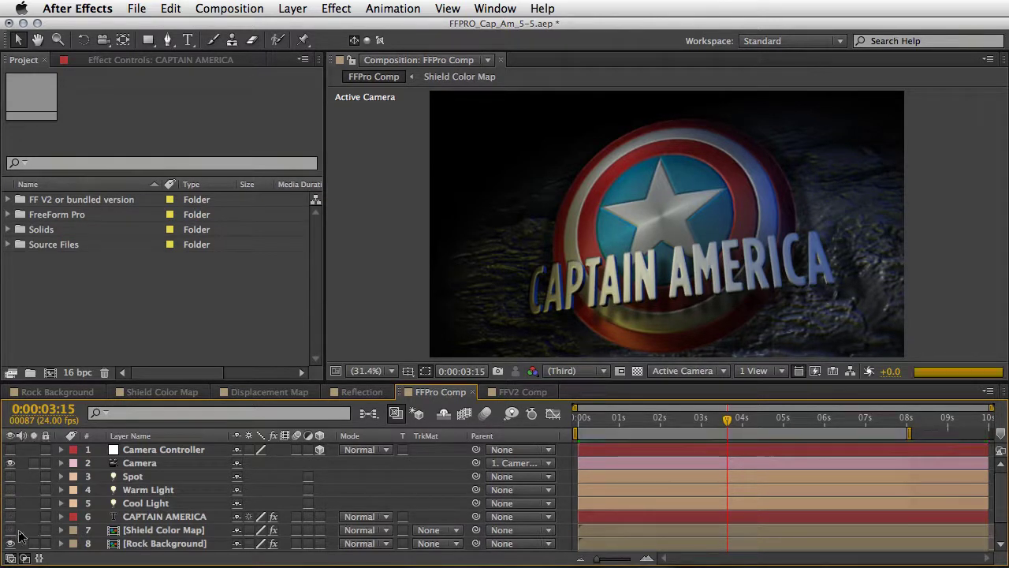
click(142, 548)
double_click(148, 544)
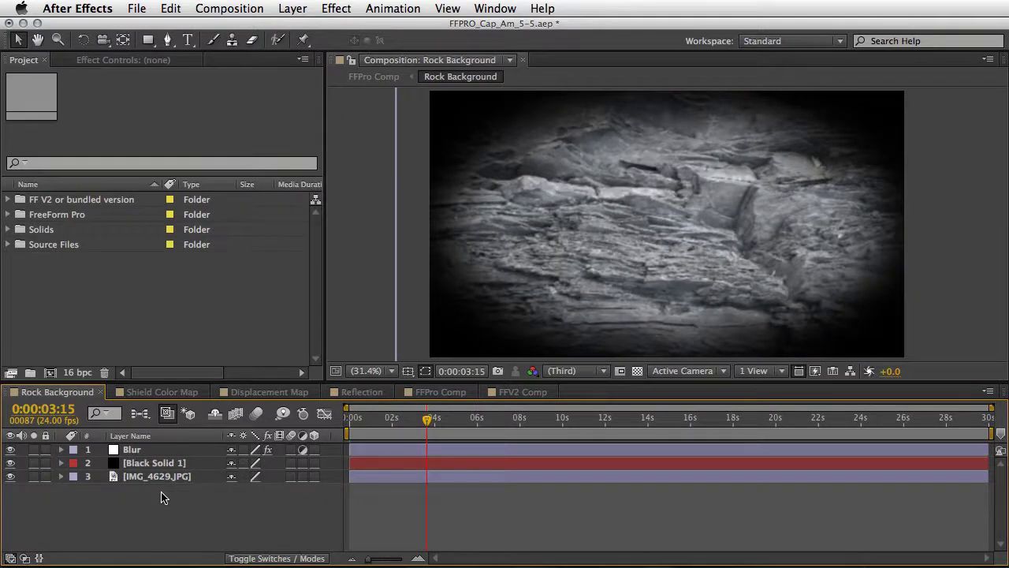
Toggle the Blur and Black Solid 1 layers off and on, and inspect Blur's Fast Blur settings
drag(10, 449, 10, 463)
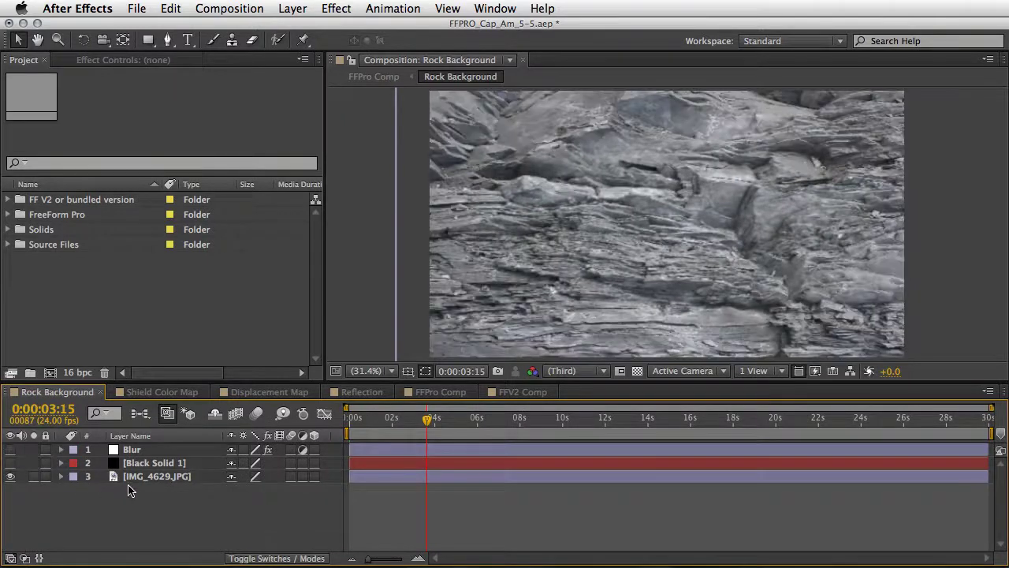
click(134, 477)
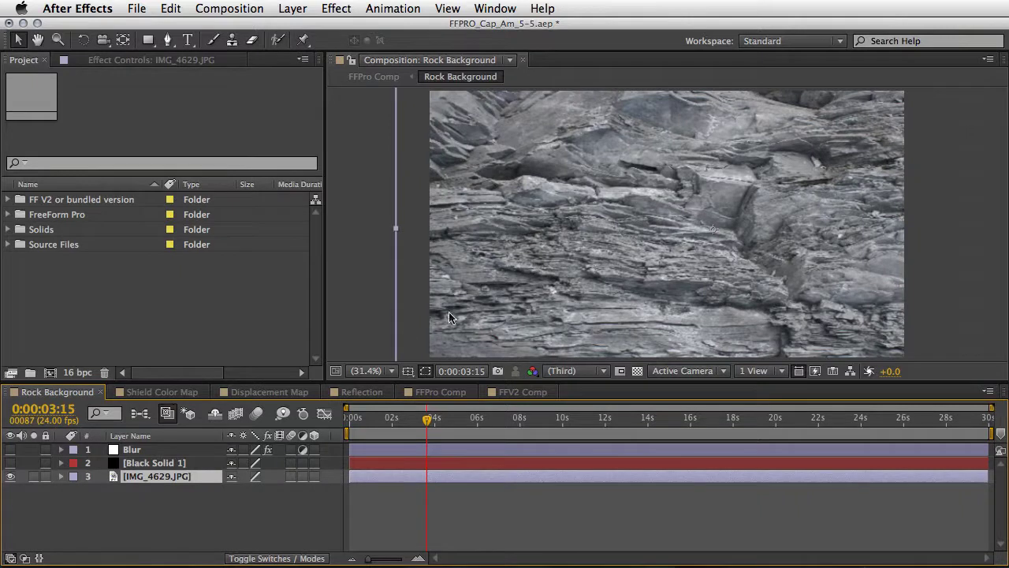
click(10, 463)
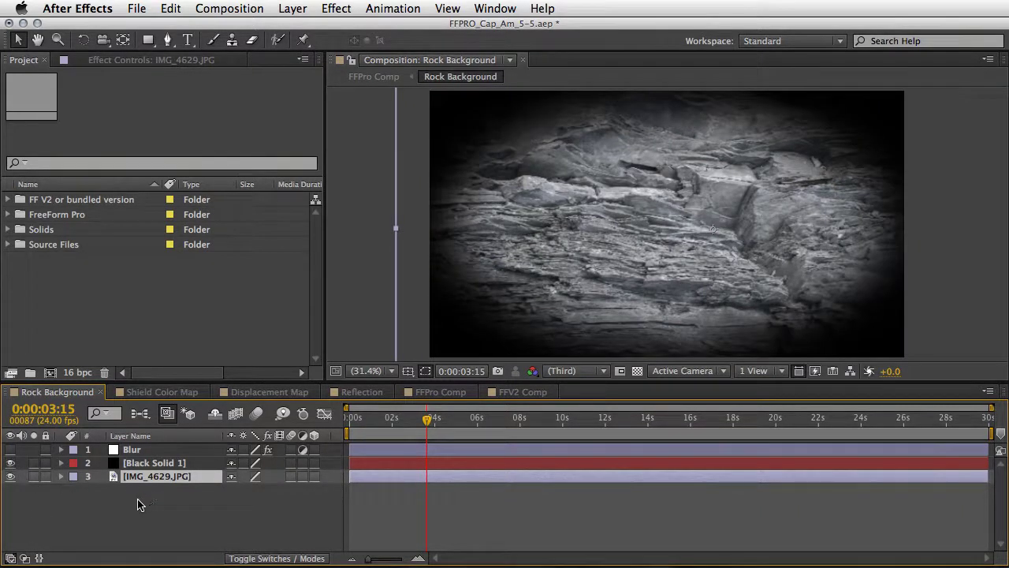
click(10, 450)
click(130, 451)
click(175, 61)
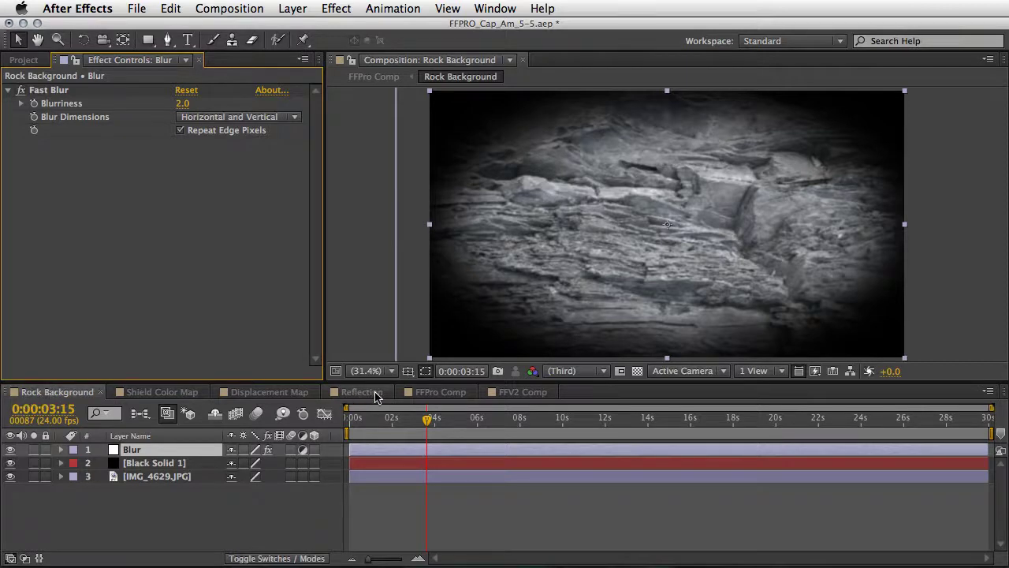
Back in FFPro Comp, collapse Material Properties and scrub the rock's Displace Height up to 320
click(418, 393)
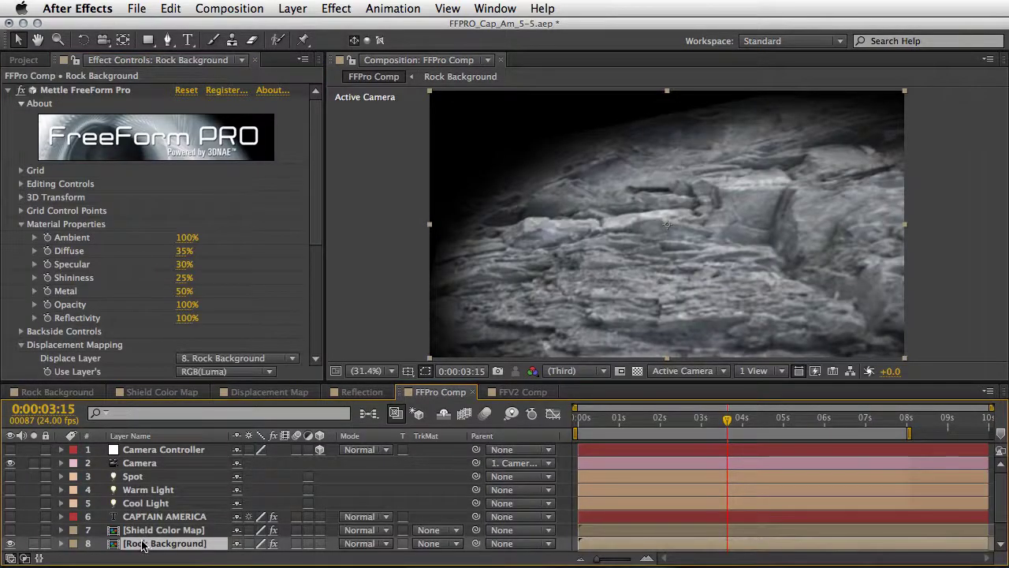
click(98, 91)
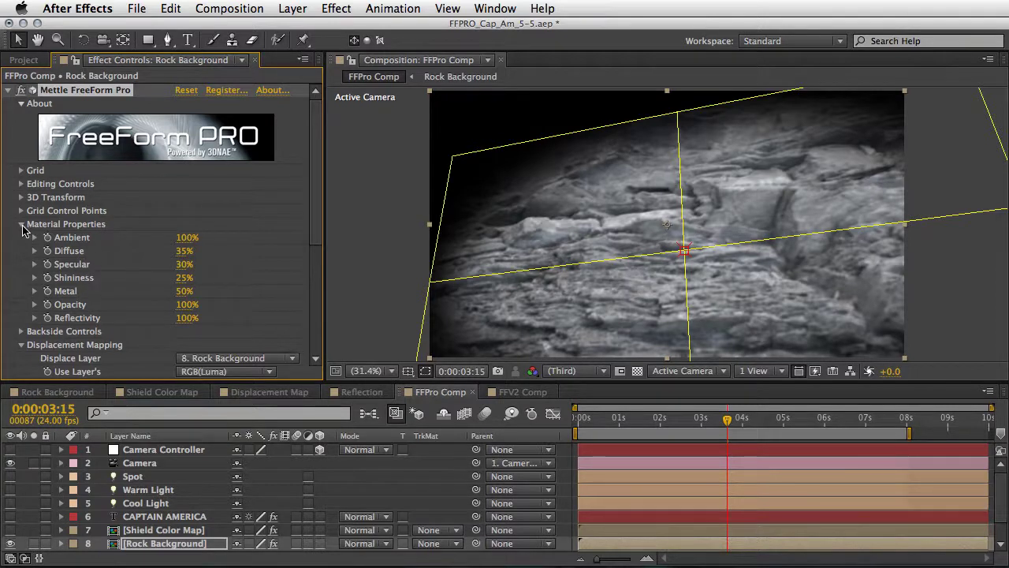
click(21, 225)
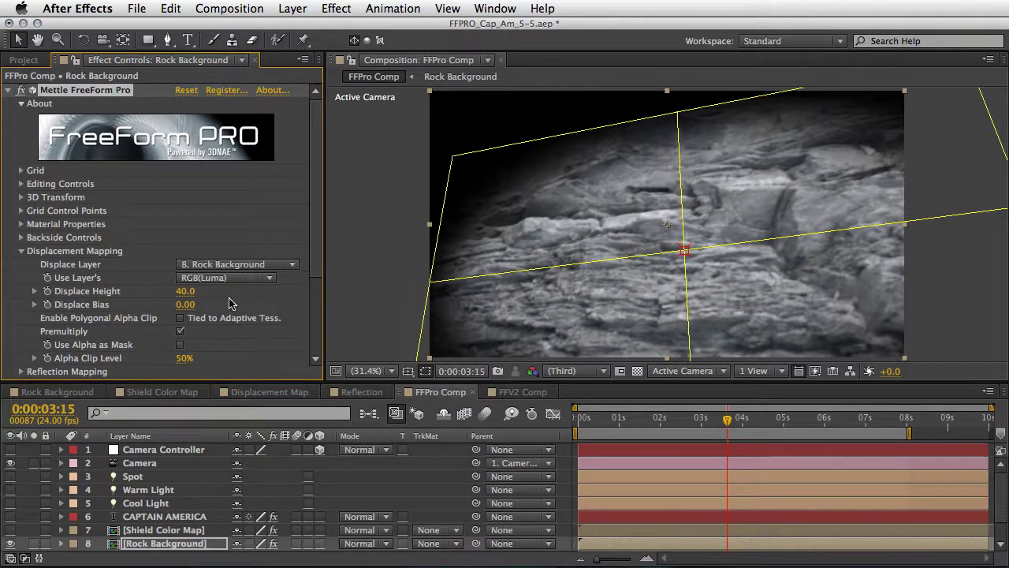
drag(182, 297, 233, 289)
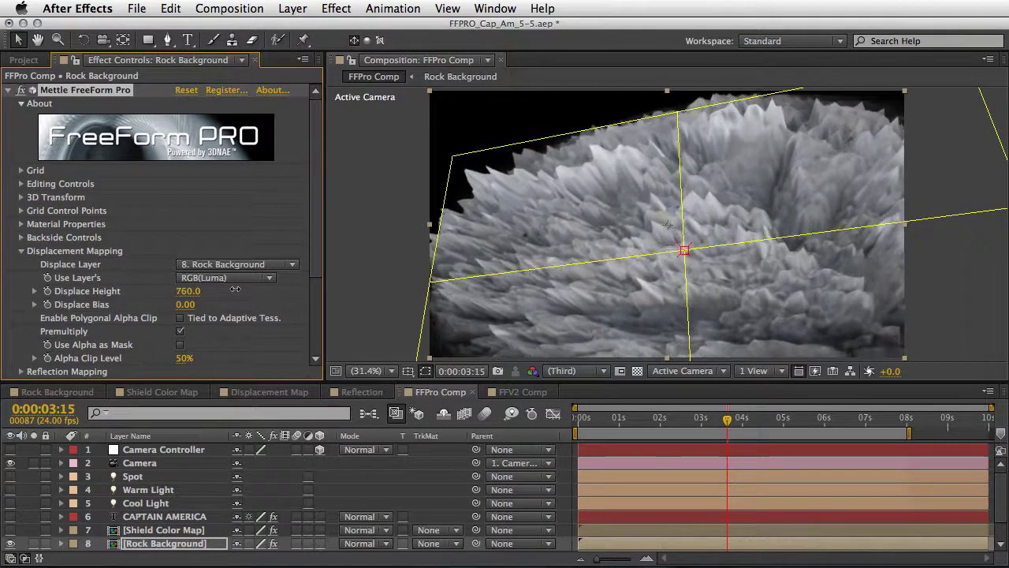
drag(235, 290, 207, 292)
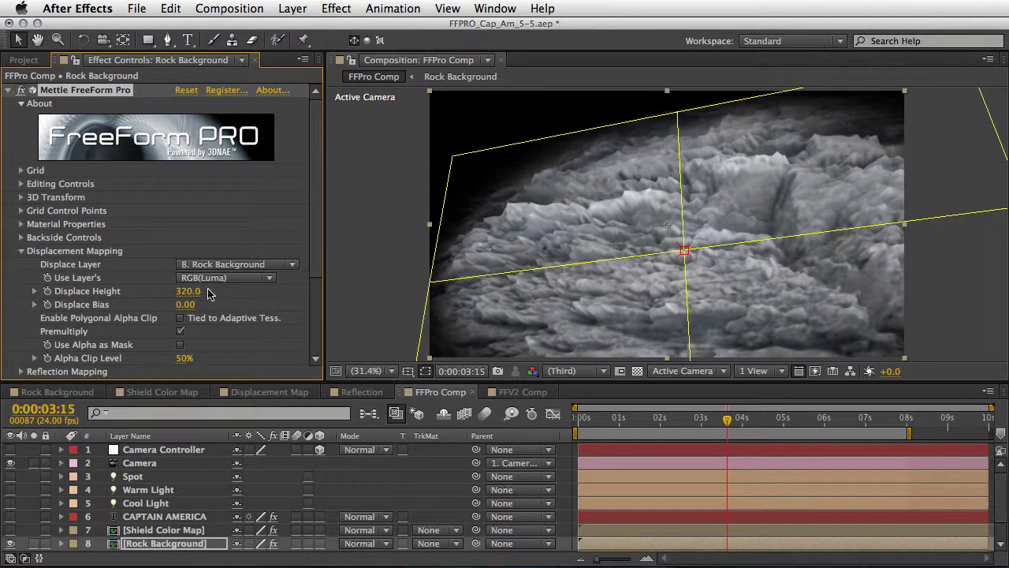
Turn the Spot, Warm and Cool lights back on
click(11, 477)
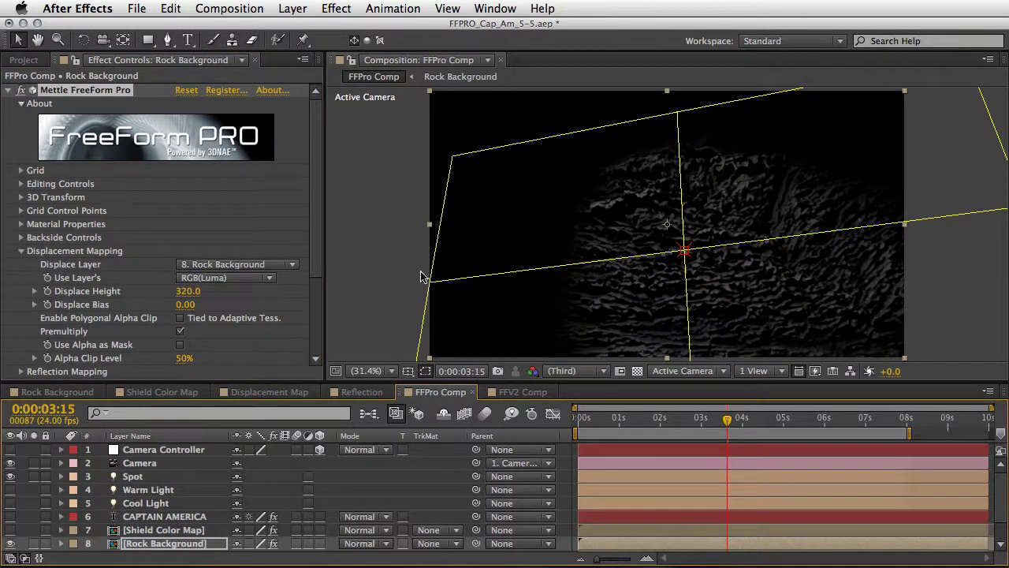
click(10, 490)
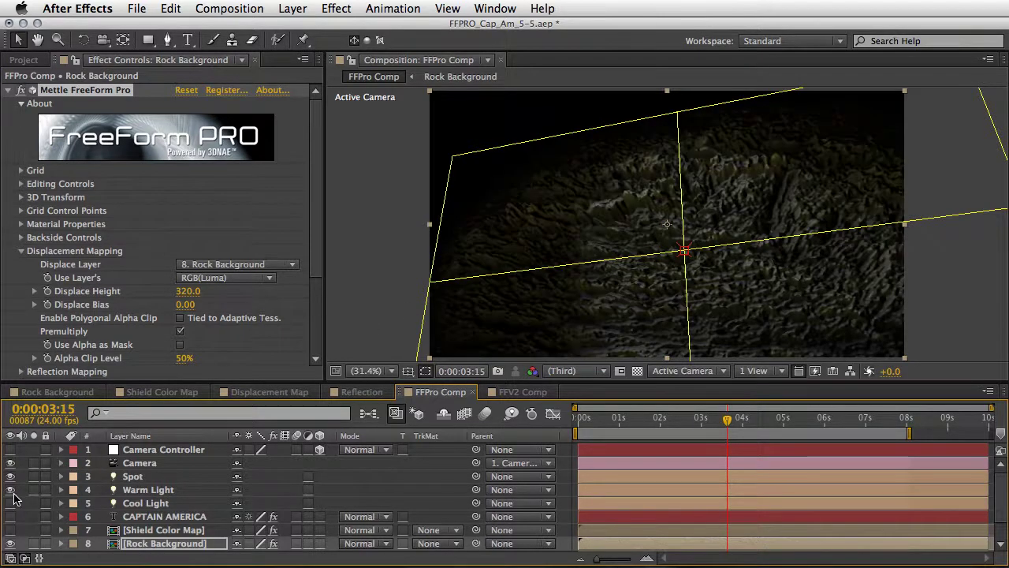
click(10, 503)
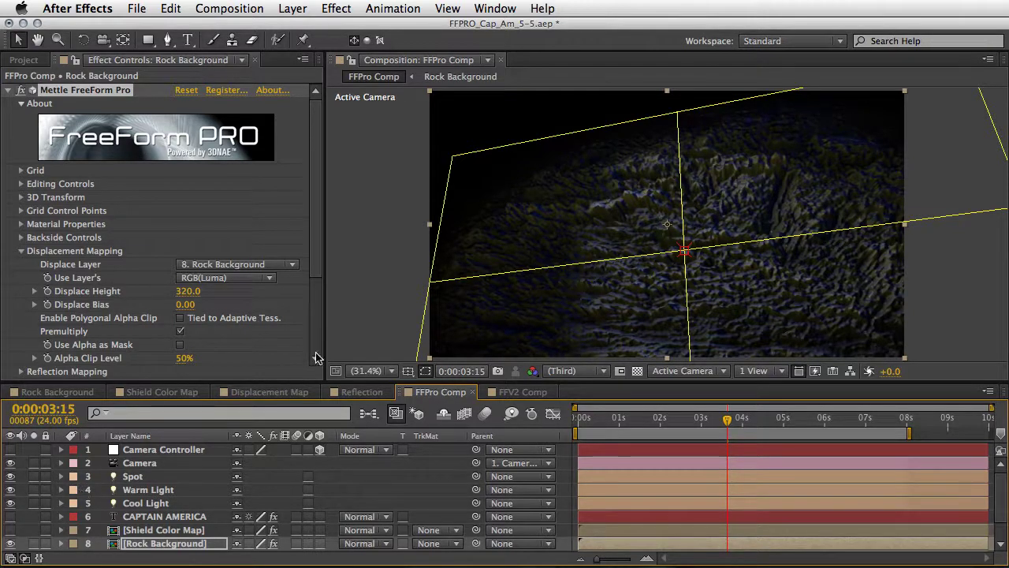
Switch to Custom View 1 and orbit closely over the displaced rock terrain at 100%
click(704, 375)
click(725, 534)
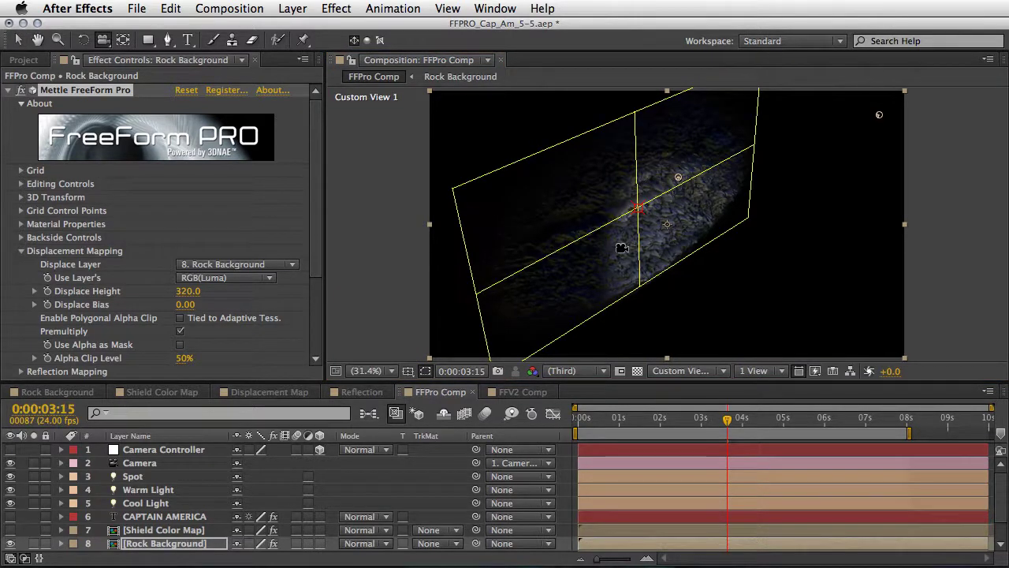
drag(623, 248, 647, 190)
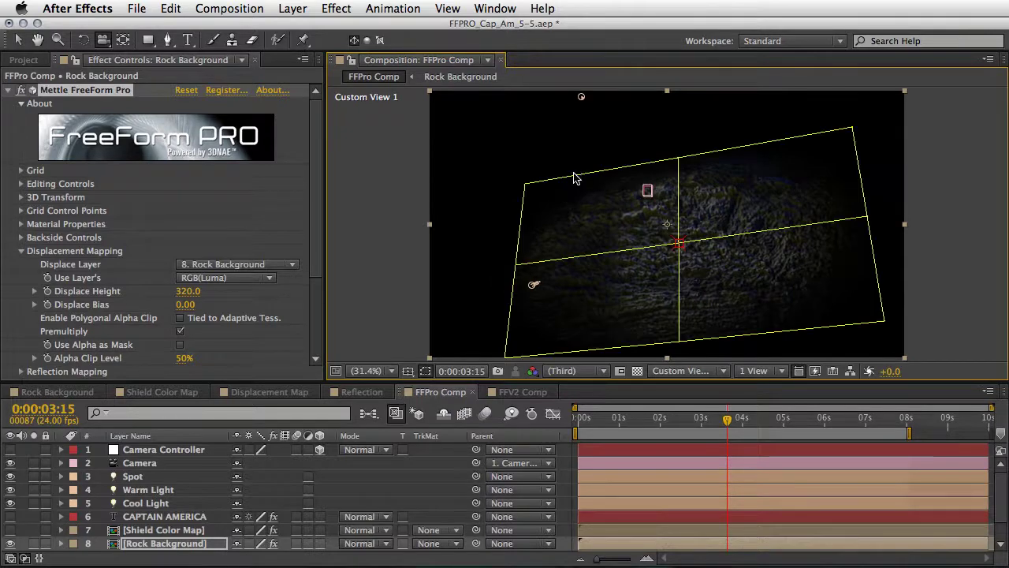
key(slash)
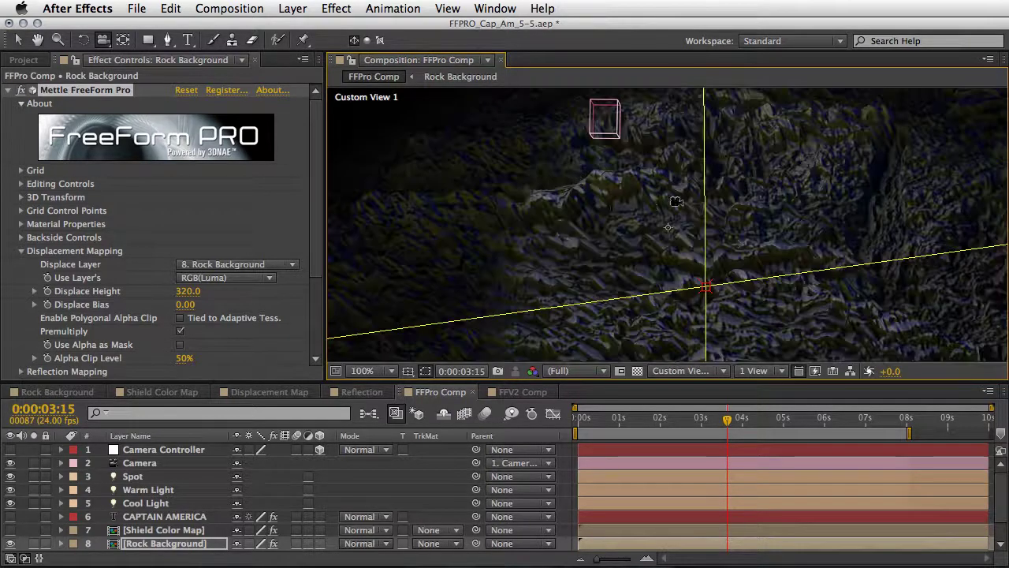
drag(621, 248, 548, 242)
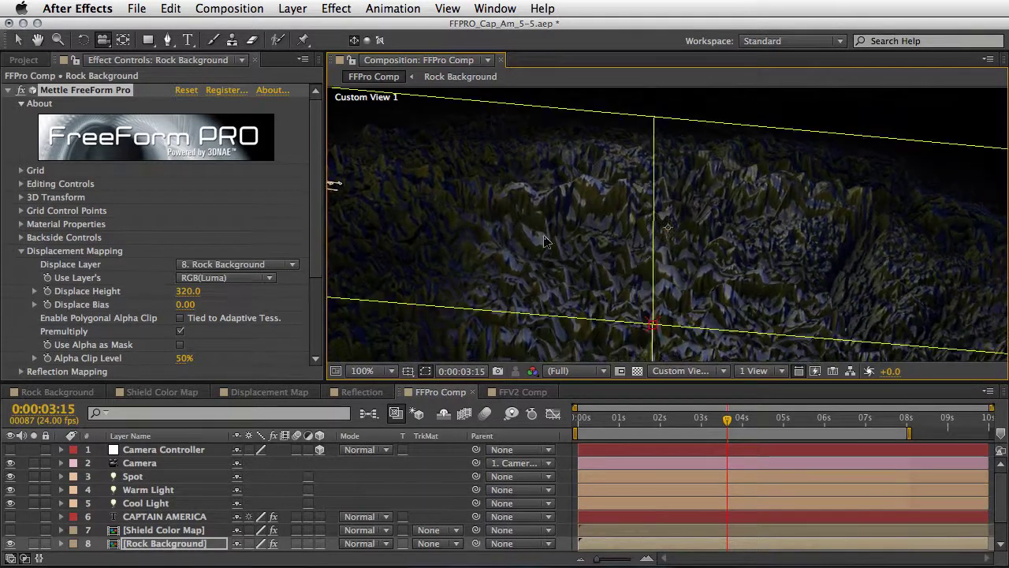
Set the rock's Displace Height to 40
click(188, 290)
text(40)
key(Return)
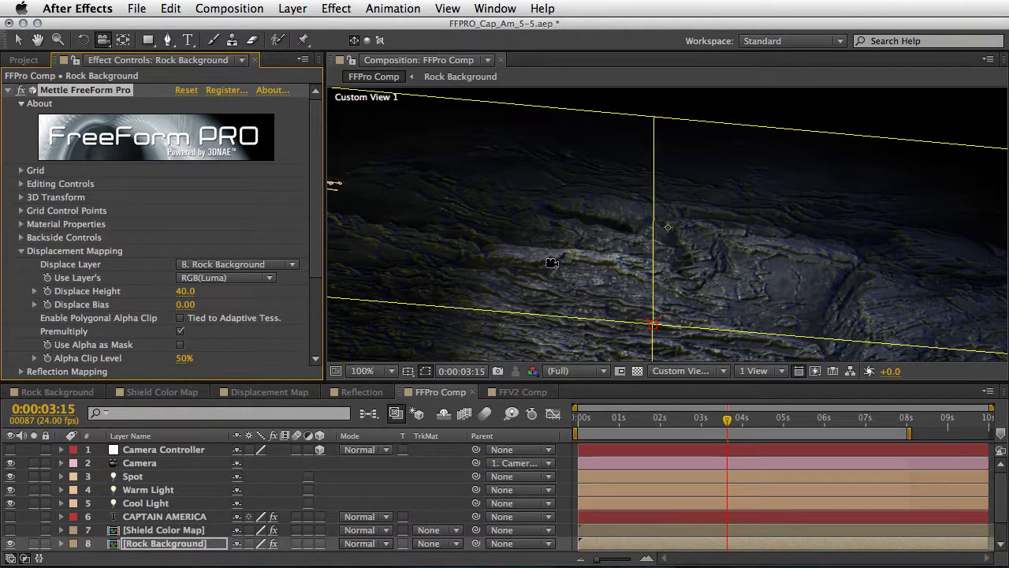
Return to the Active Camera view and fit the whole comp frame in the viewer
click(693, 371)
click(697, 386)
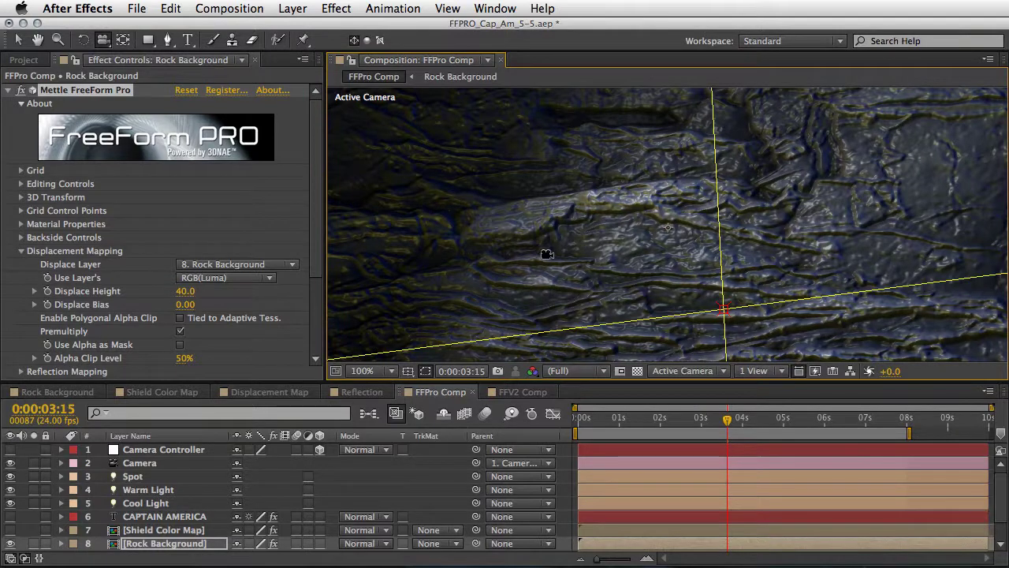
key(comma)
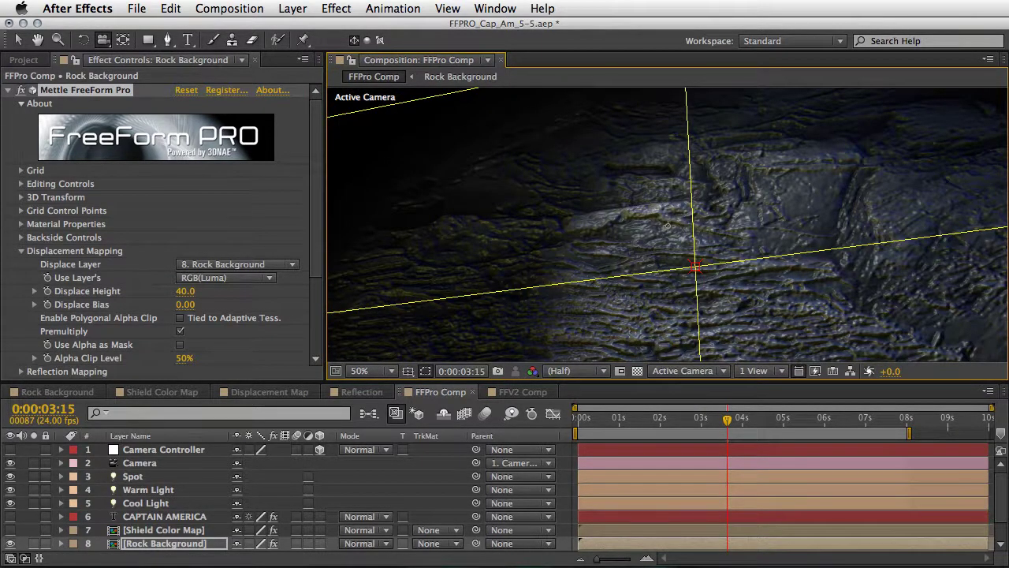
key(shift+slash)
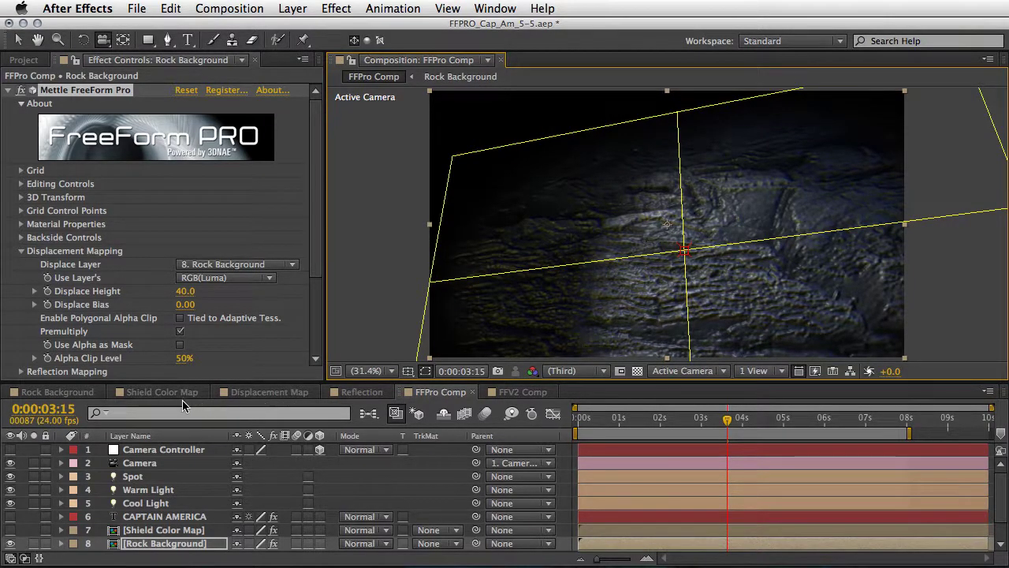
Open the Shield Color Map comp and hide all the shield's colour layers
click(162, 393)
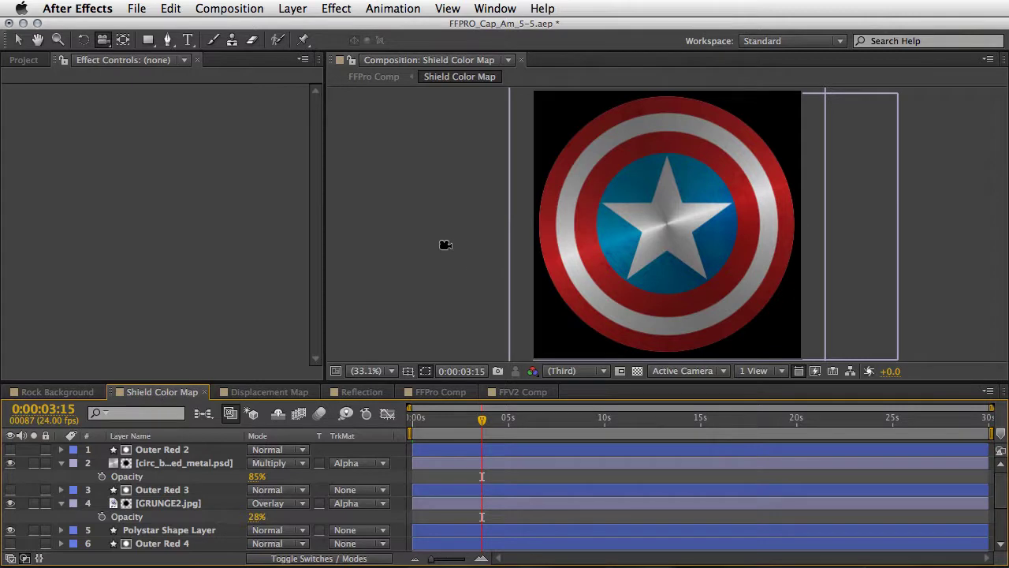
click(19, 40)
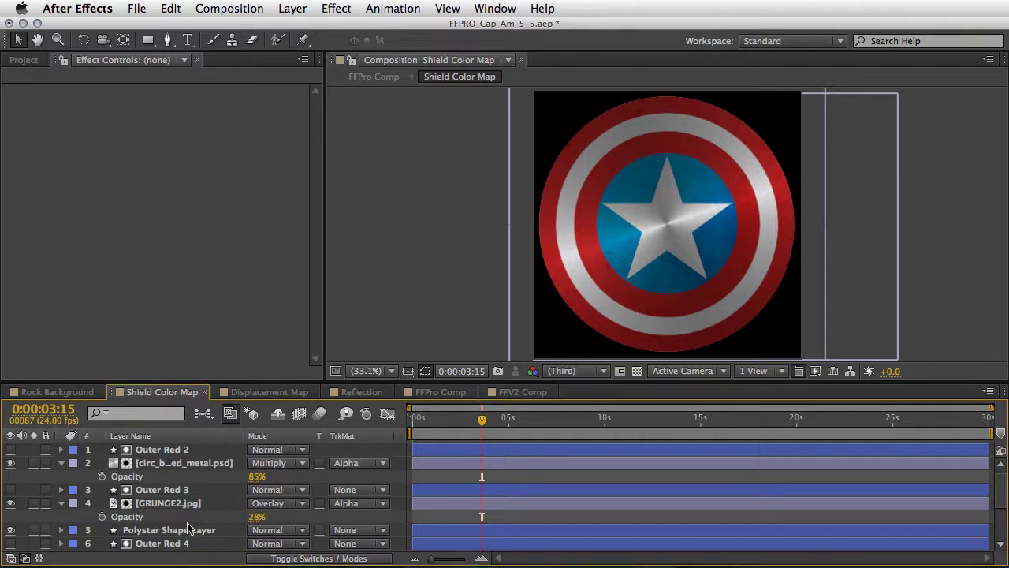
drag(10, 466, 10, 560)
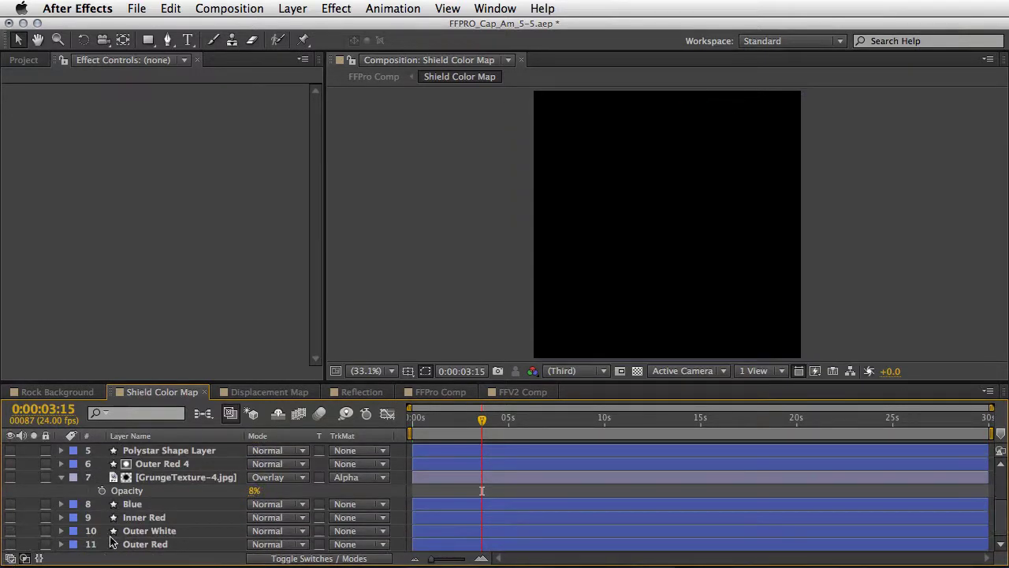
Show the Outer Red, Outer White, Inner Red, Blue and GrungeTexture-4.jpg layers one by one
click(144, 544)
click(11, 543)
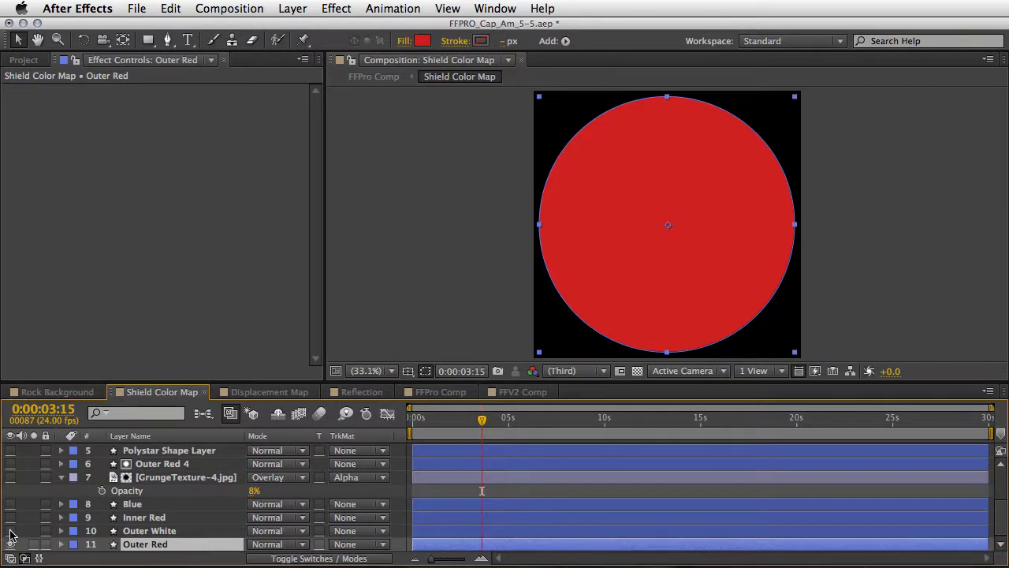
click(10, 531)
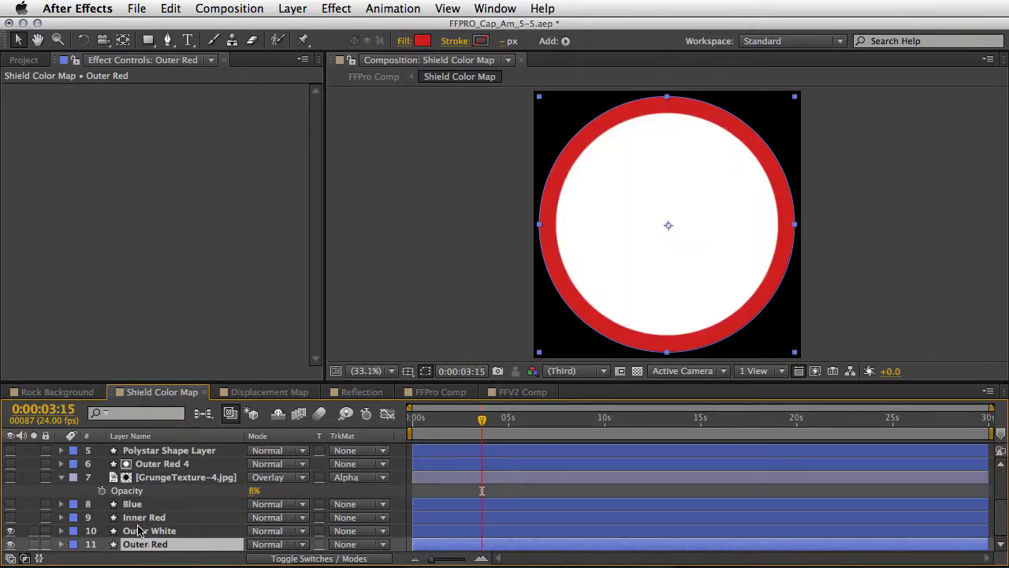
click(11, 517)
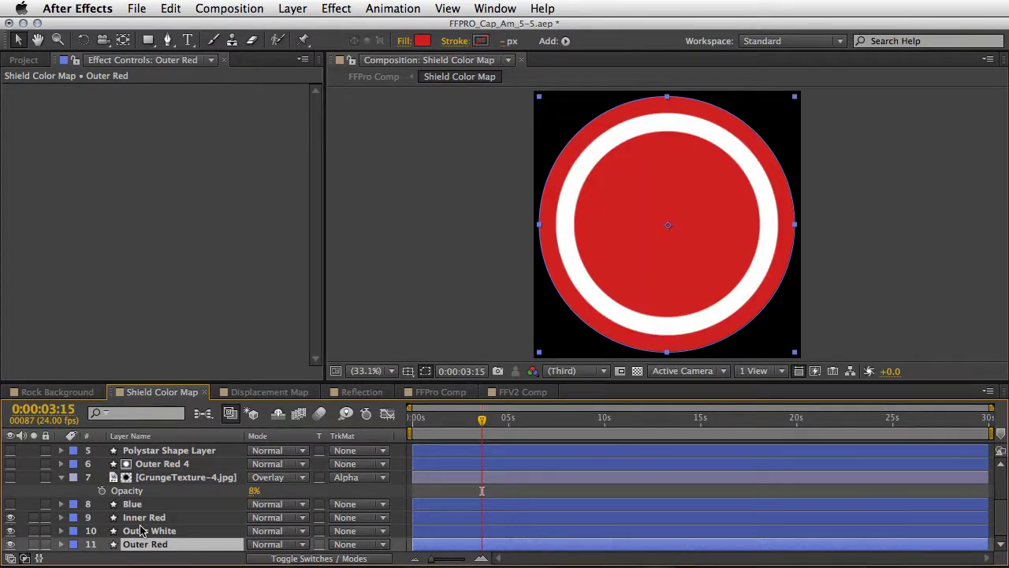
click(10, 503)
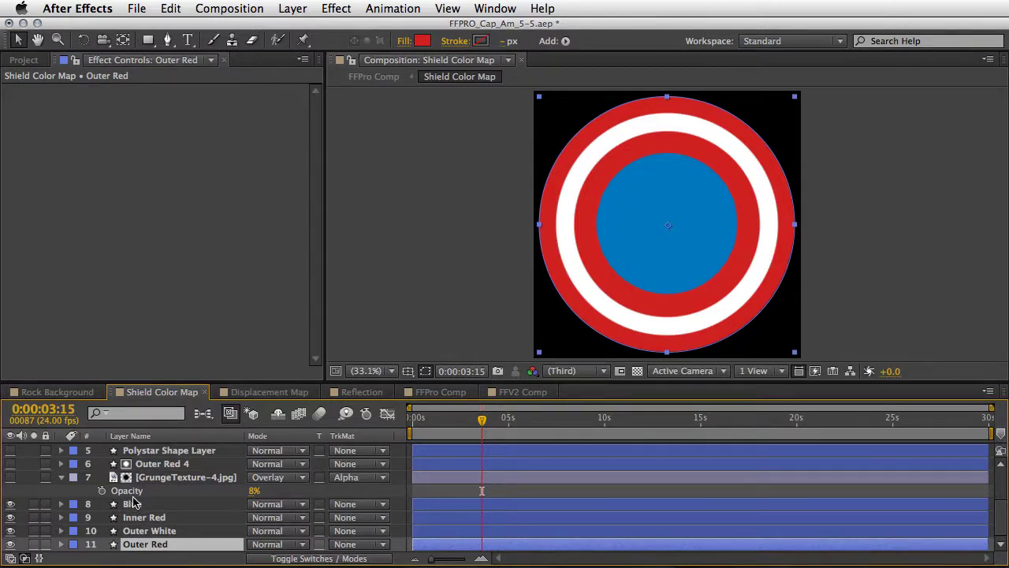
click(10, 477)
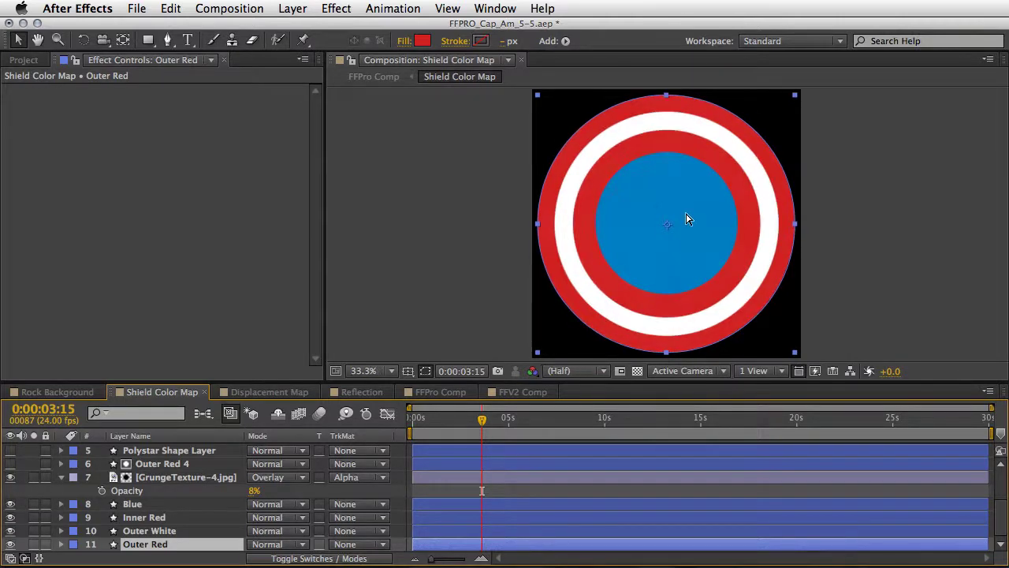
View the shield at full size and reveal the white star and GRUNGE2.jpg texture
key(slash)
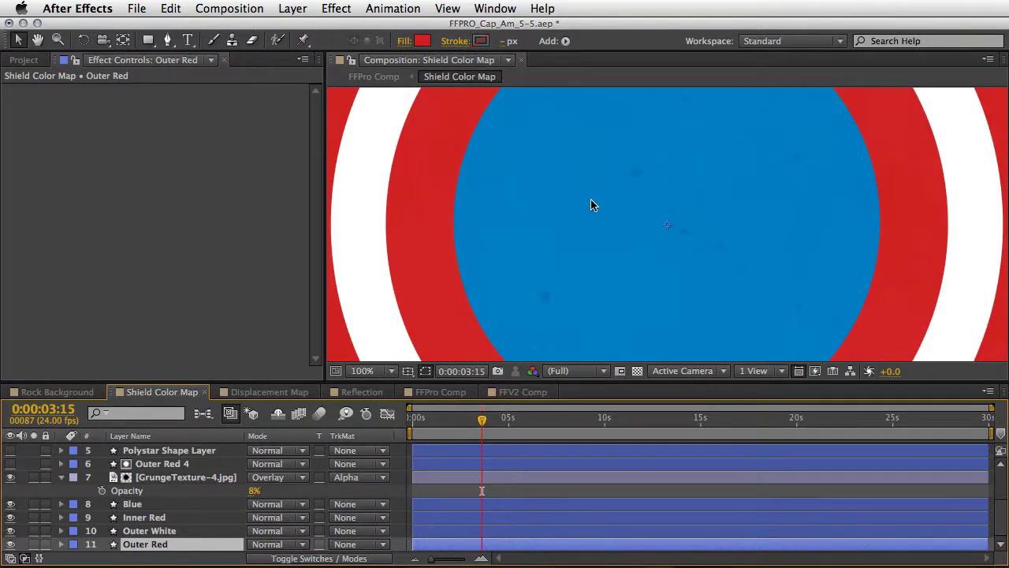
key(h)
scroll(99, 523, up, 3)
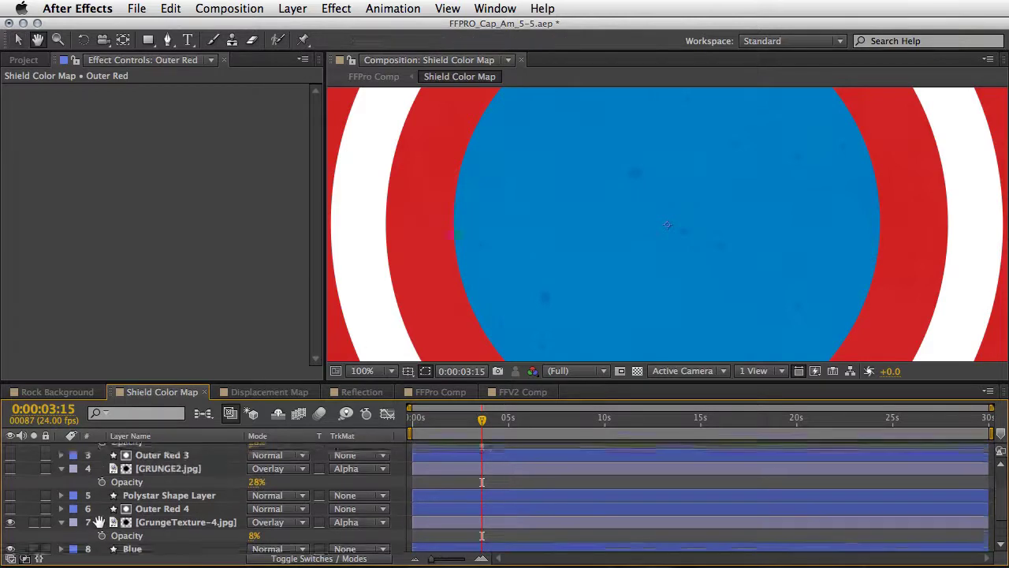
key(v)
click(11, 499)
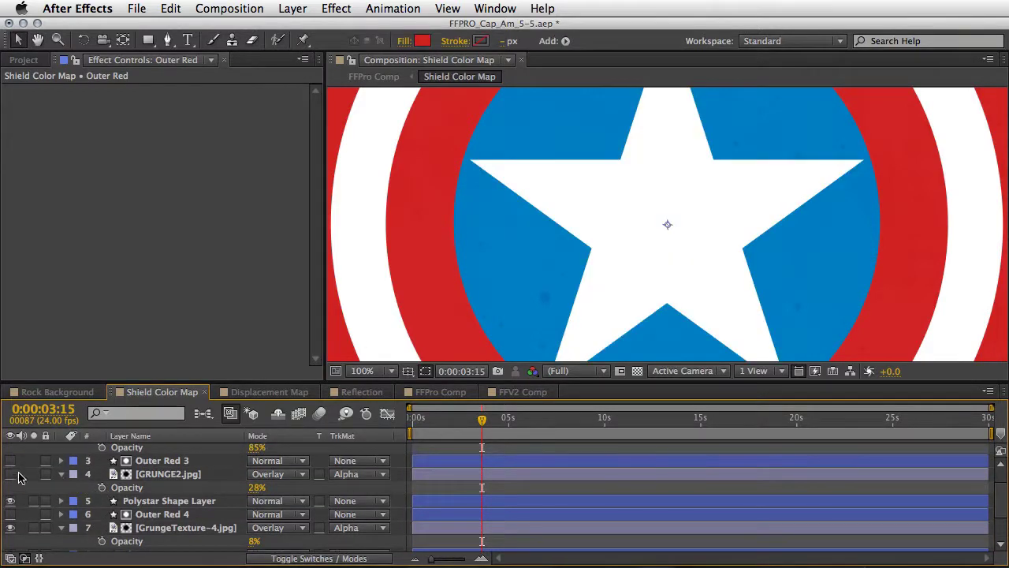
click(10, 474)
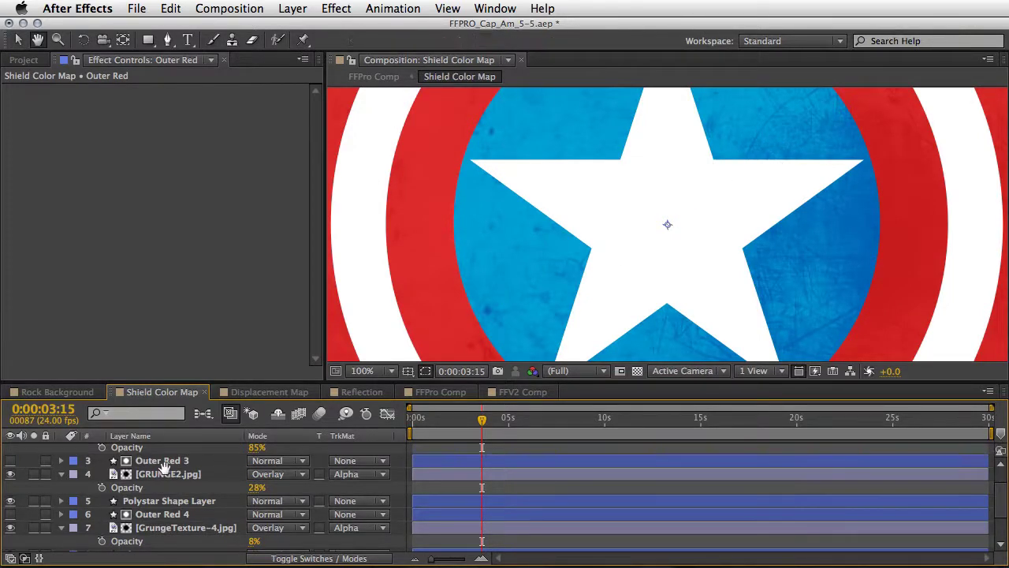
Show the brushed-metal texture, inspect its layer on its own, then zoom out to the whole shield
scroll(150, 493, up, 2)
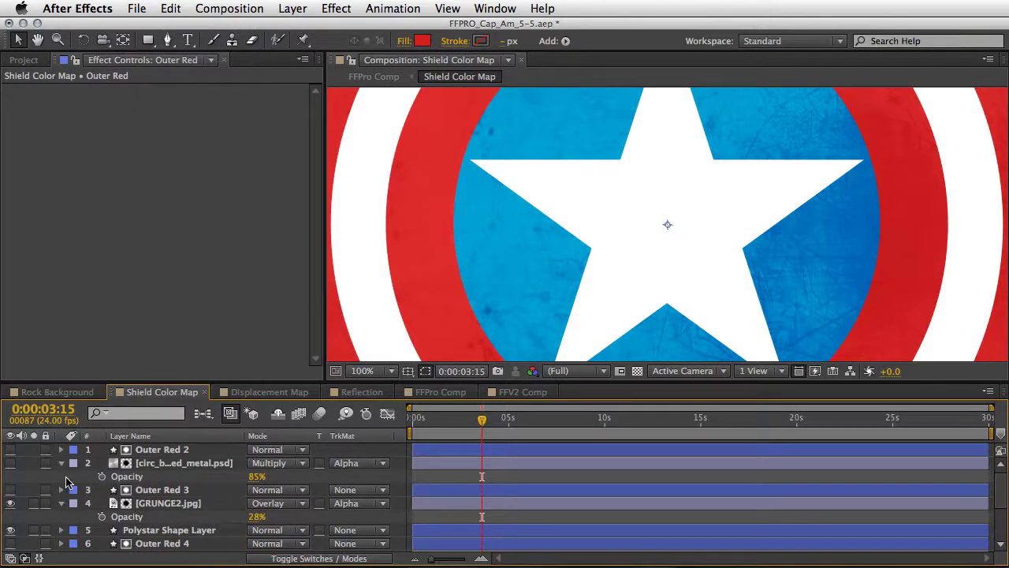
click(11, 463)
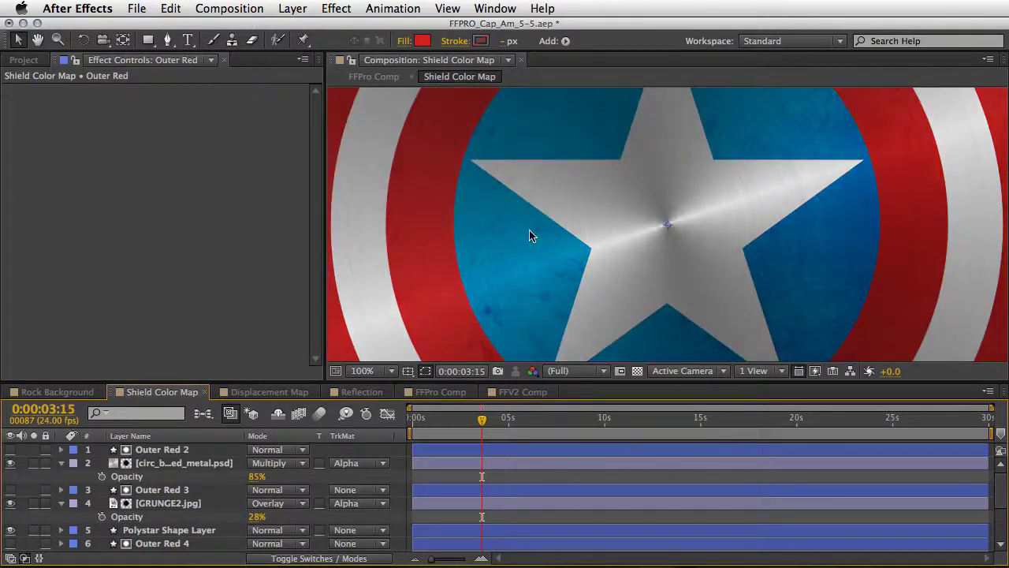
click(170, 465)
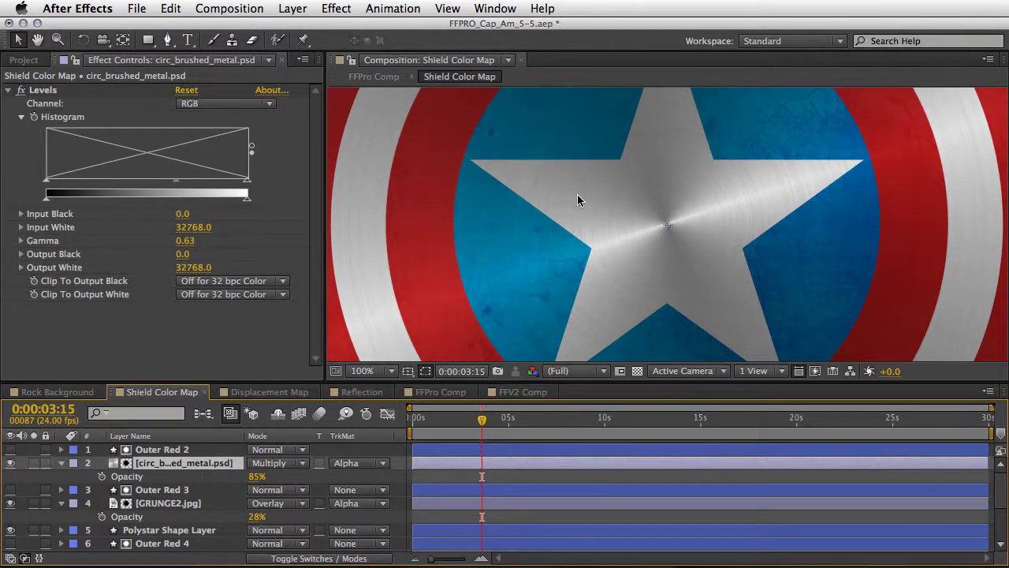
double_click(164, 467)
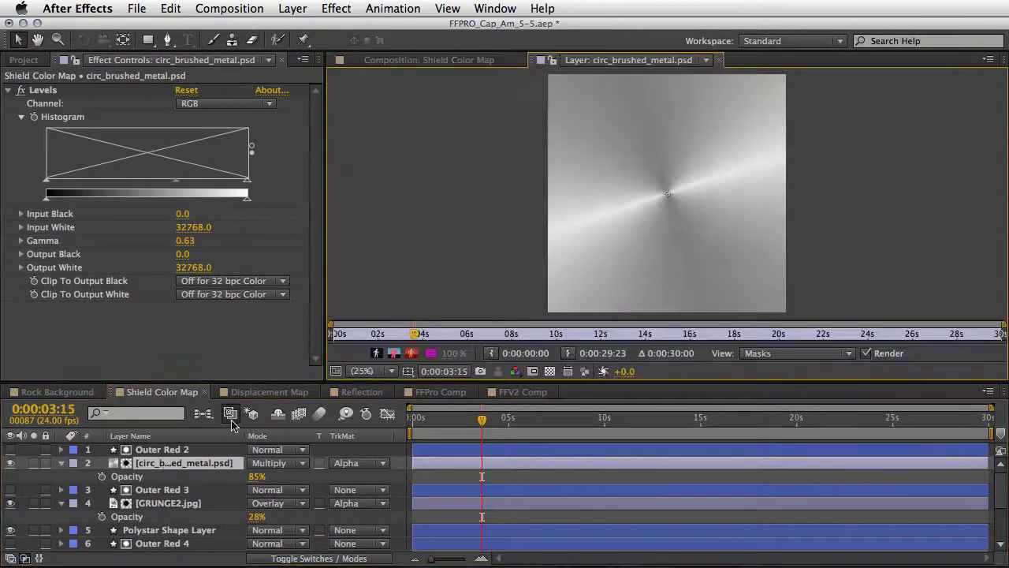
click(719, 60)
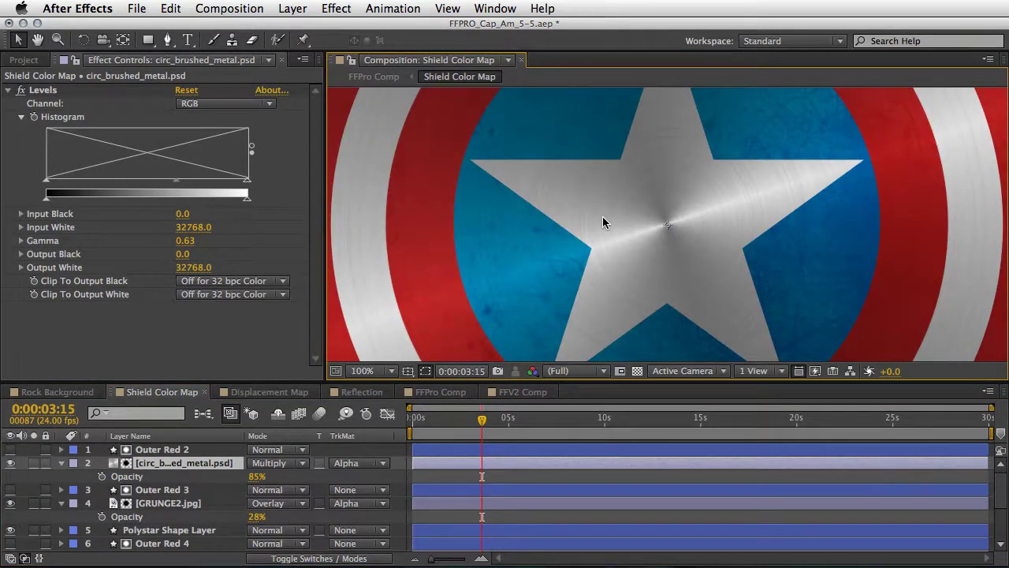
key(comma)
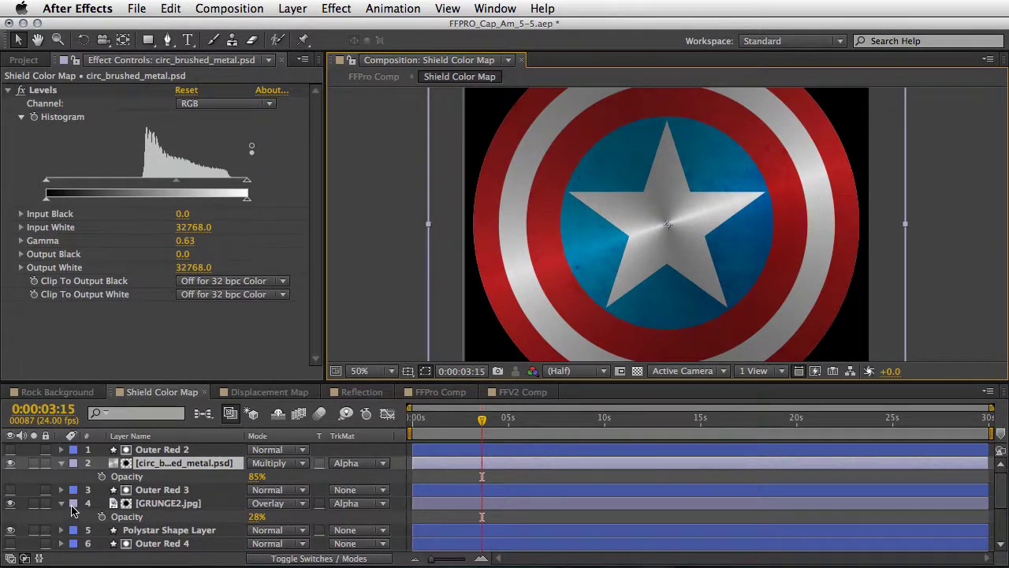
Switch to the Displacement Map comp, save the project, and inspect the map at full size
click(269, 392)
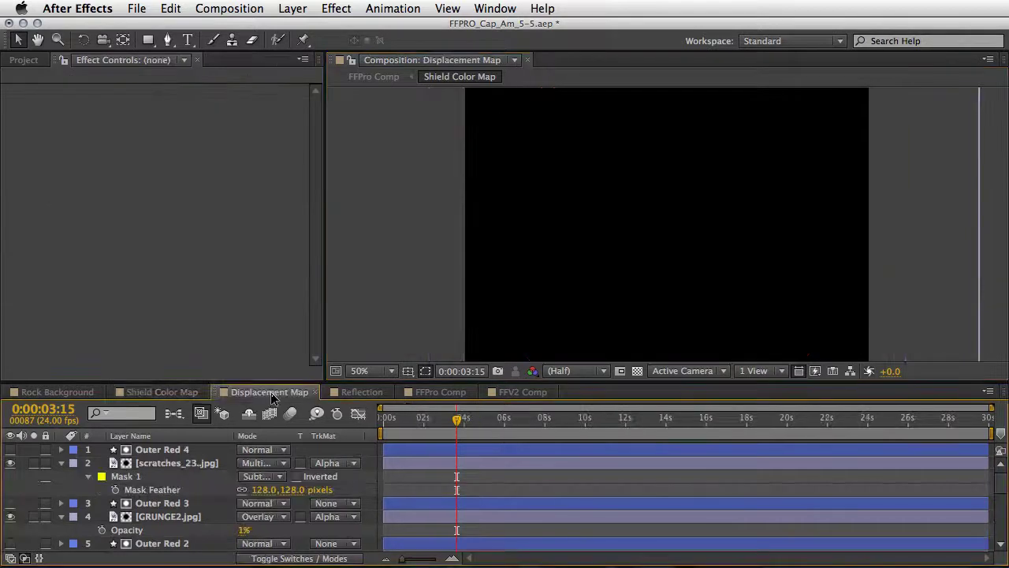
key(super+s)
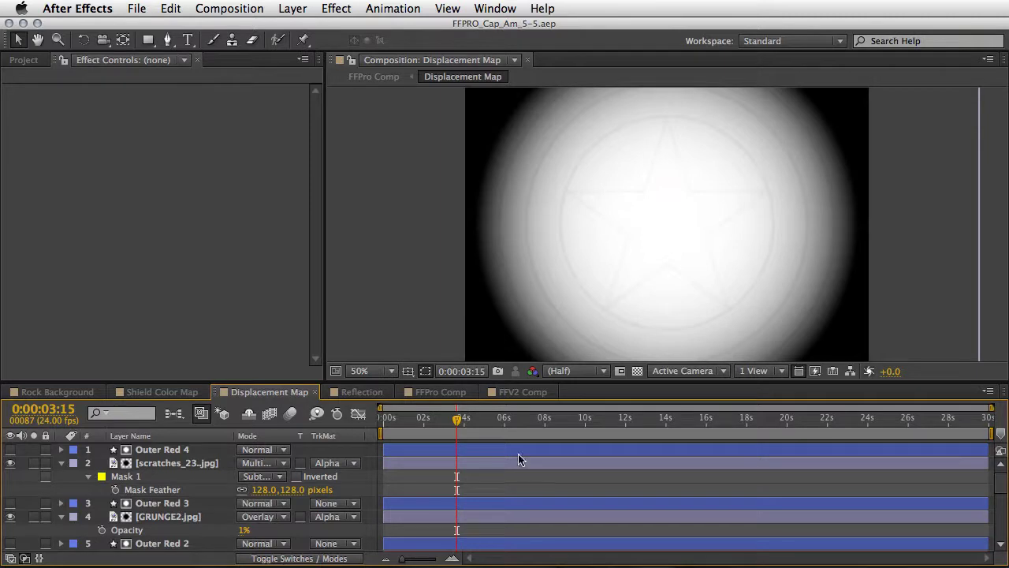
key(period)
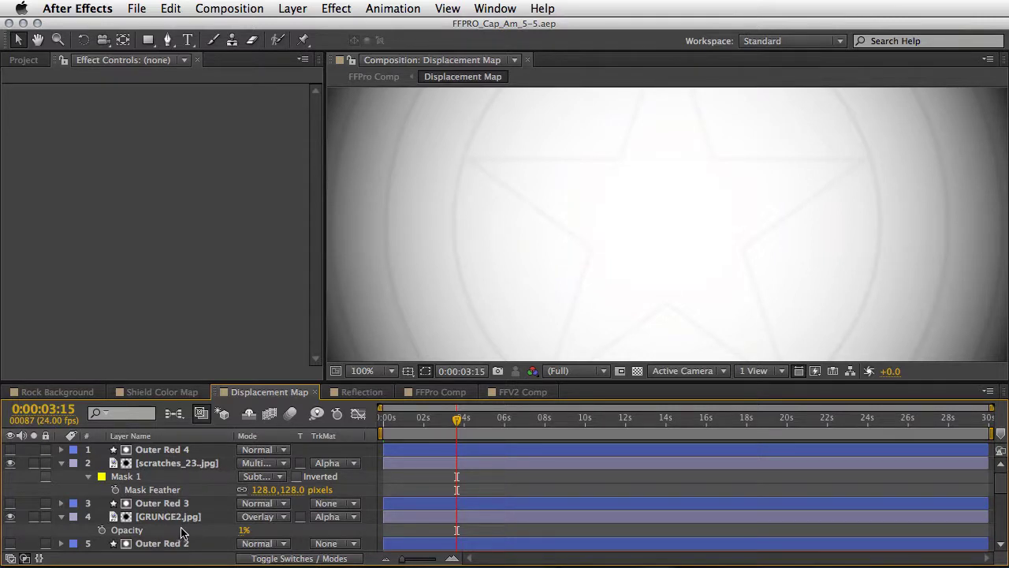
key(h)
scroll(181, 539, down, 6)
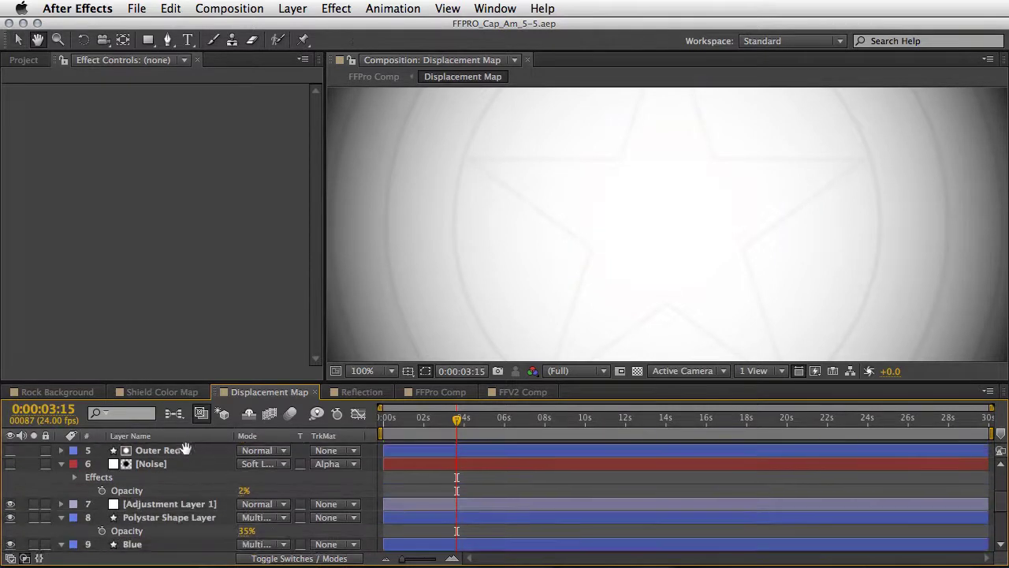
scroll(179, 506, down, 5)
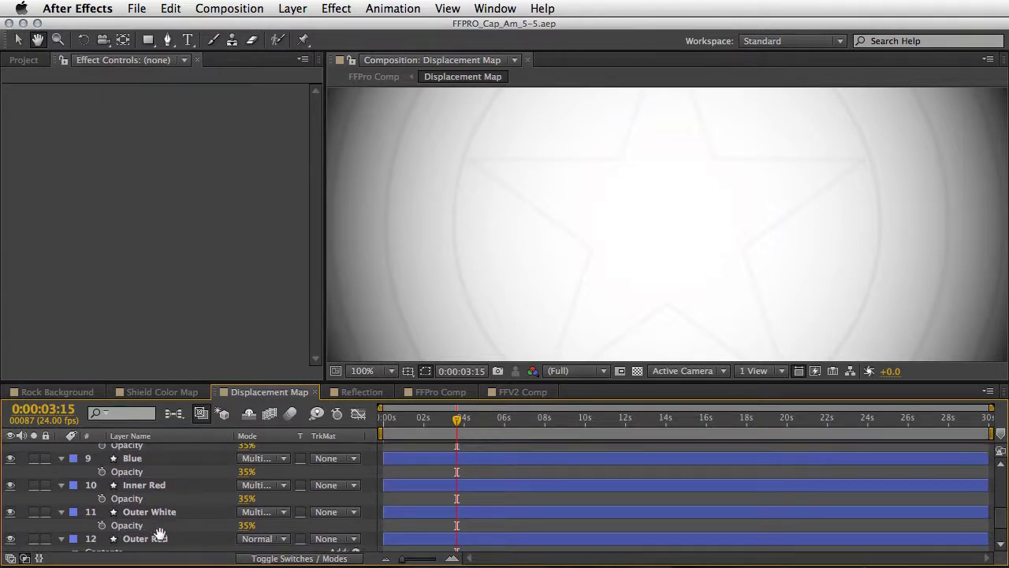
scroll(176, 465, up, 8)
key(v)
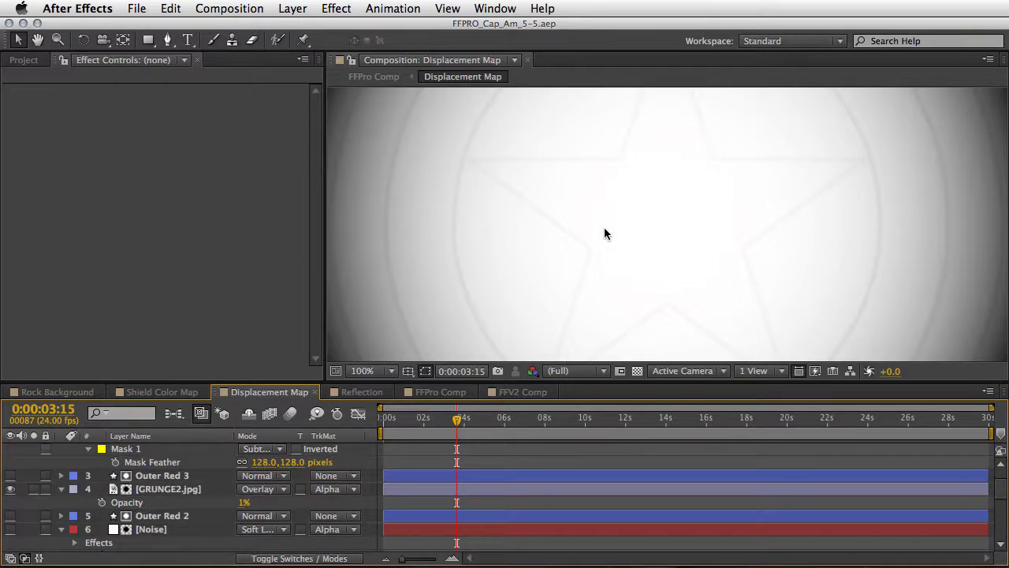
key(comma)
key(comma)
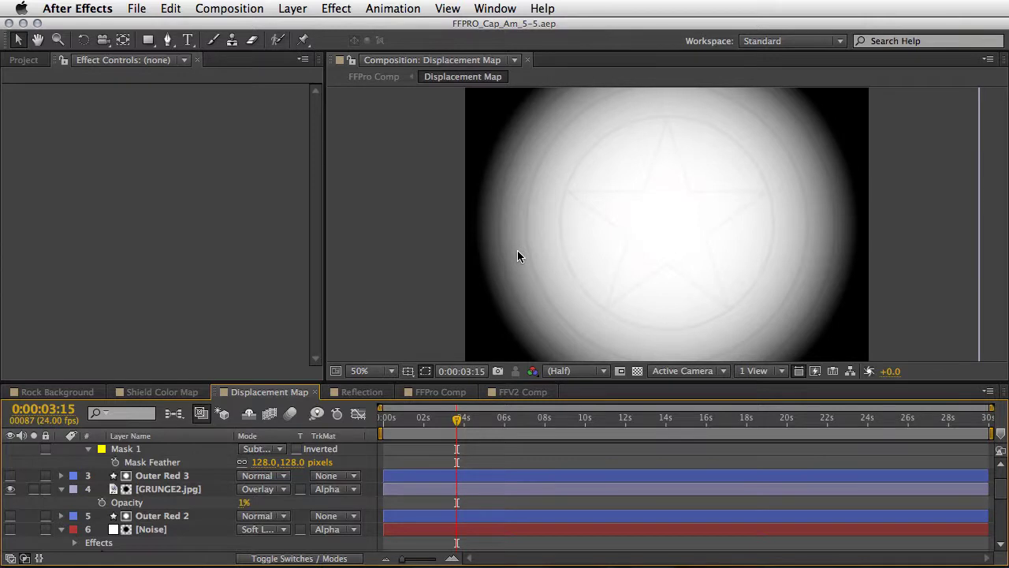
In the Reflection comp, select White Solid 1 to see its effects and scrub near 0:00
click(362, 394)
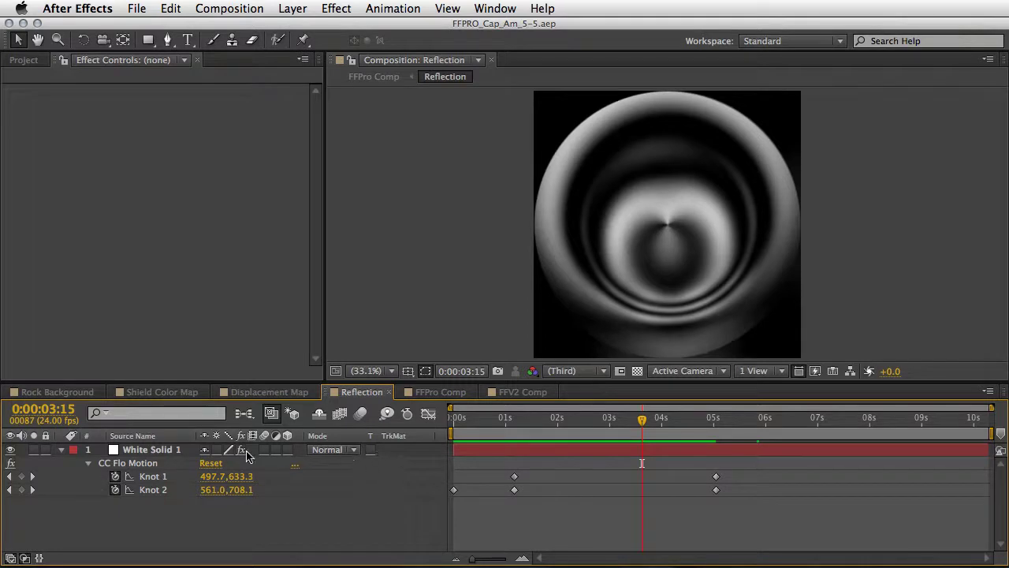
click(149, 450)
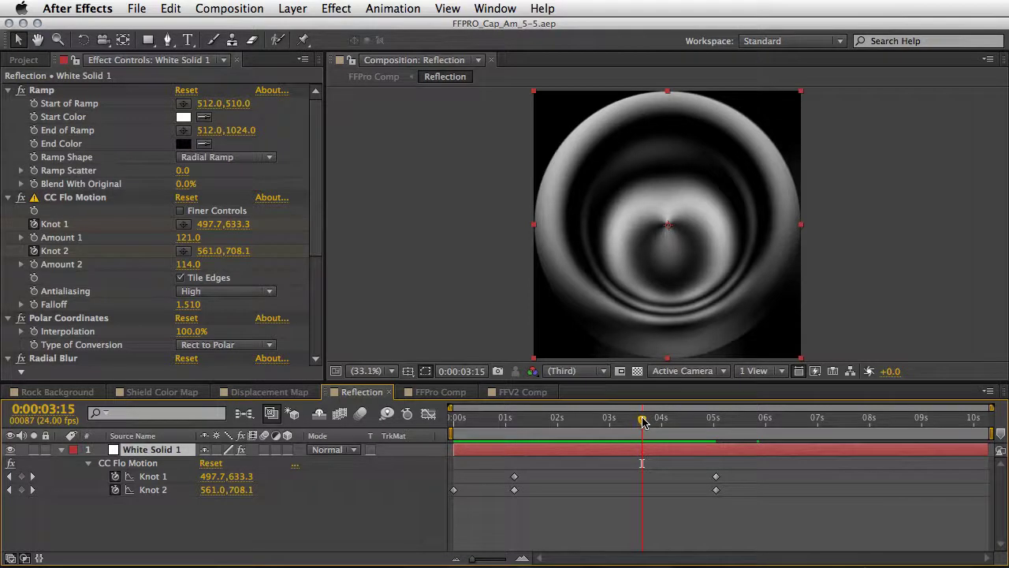
drag(643, 420, 480, 430)
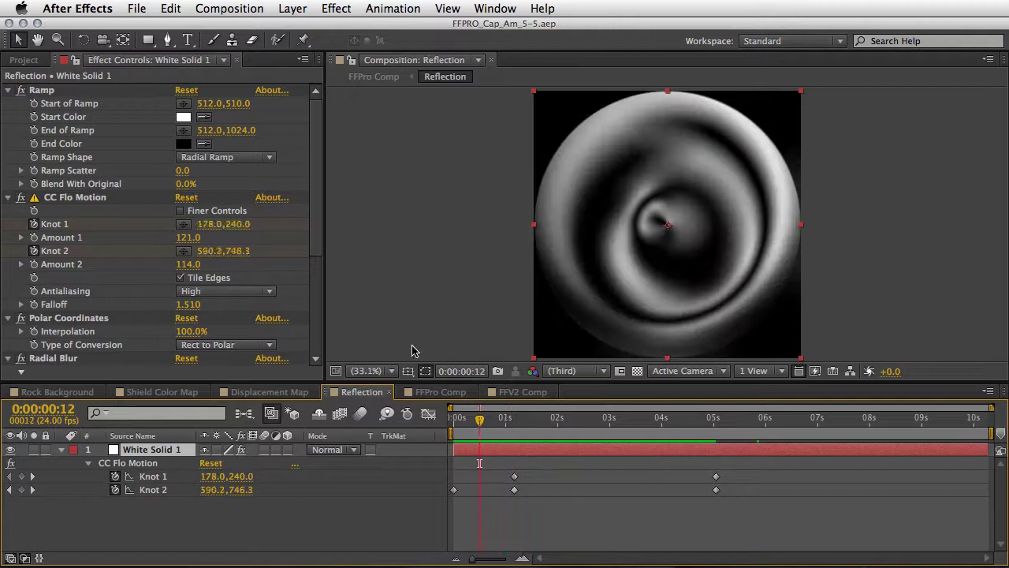
In FFPro Comp, inspect the Reflection, Displacement Map and Shield Color Map layers
click(430, 396)
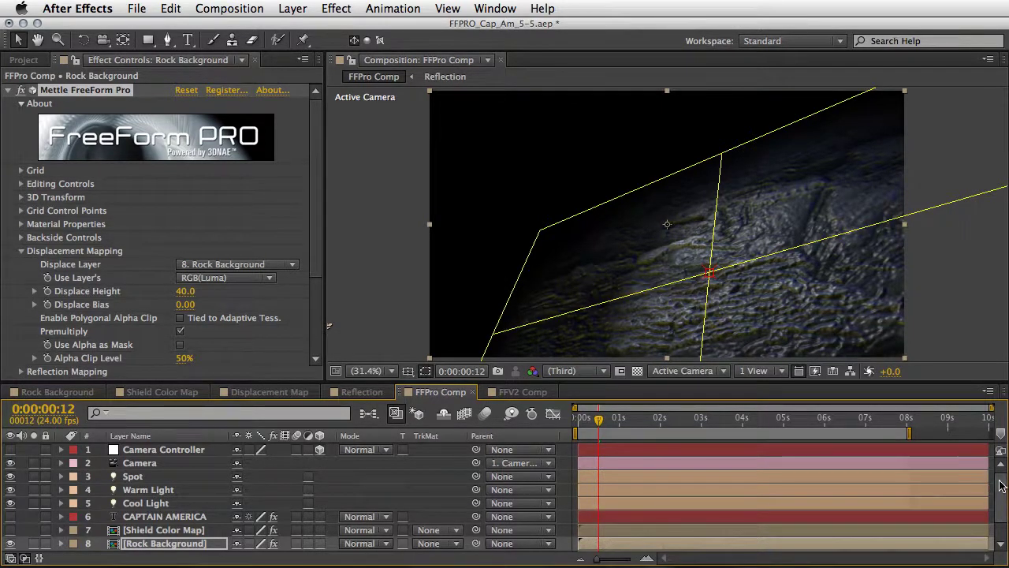
scroll(1000, 490, down, 1)
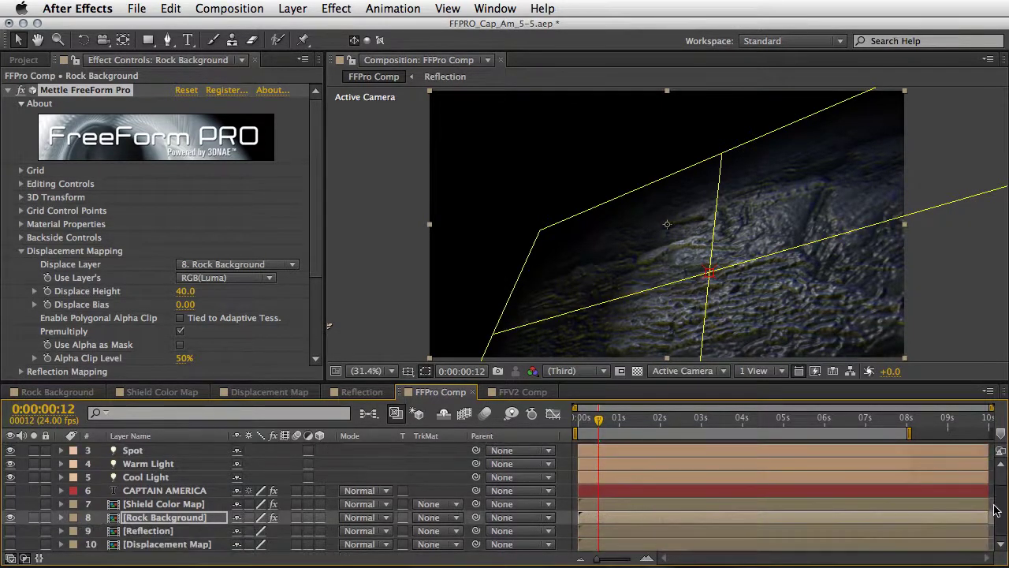
click(144, 533)
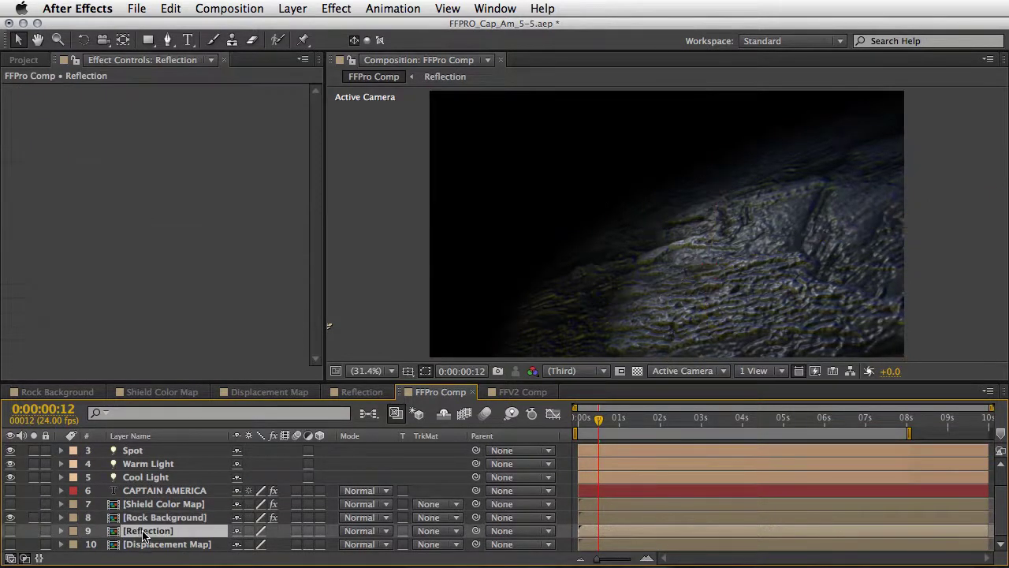
click(144, 544)
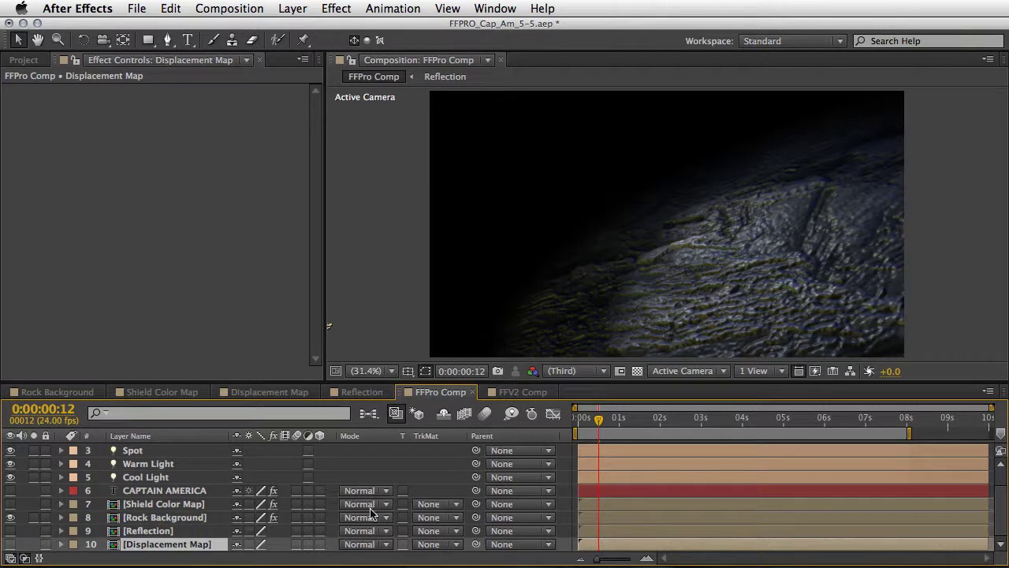
click(149, 509)
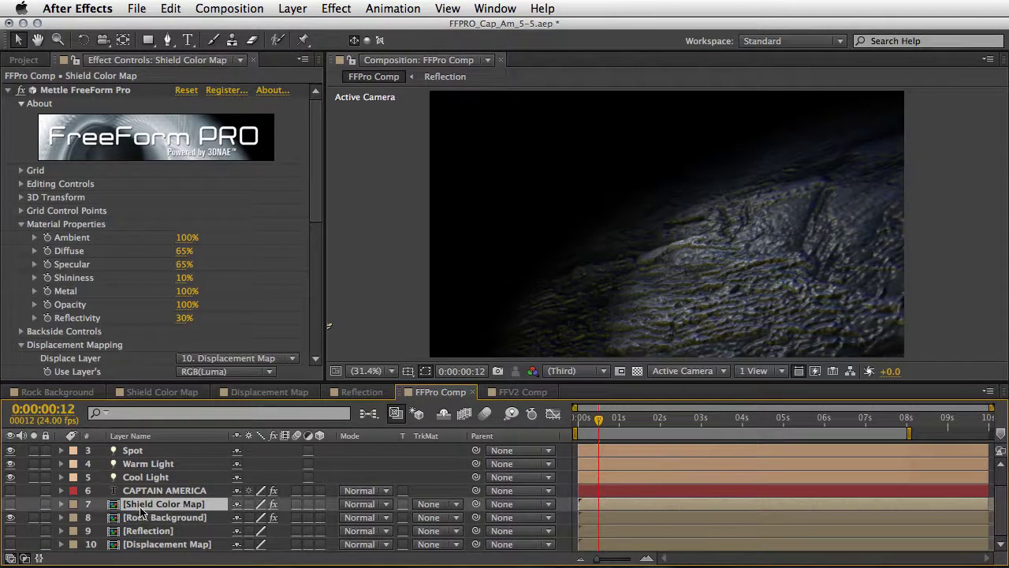
Turn on layer 7 Shield Color Map in FFPro Comp so the flat shield shows
click(171, 393)
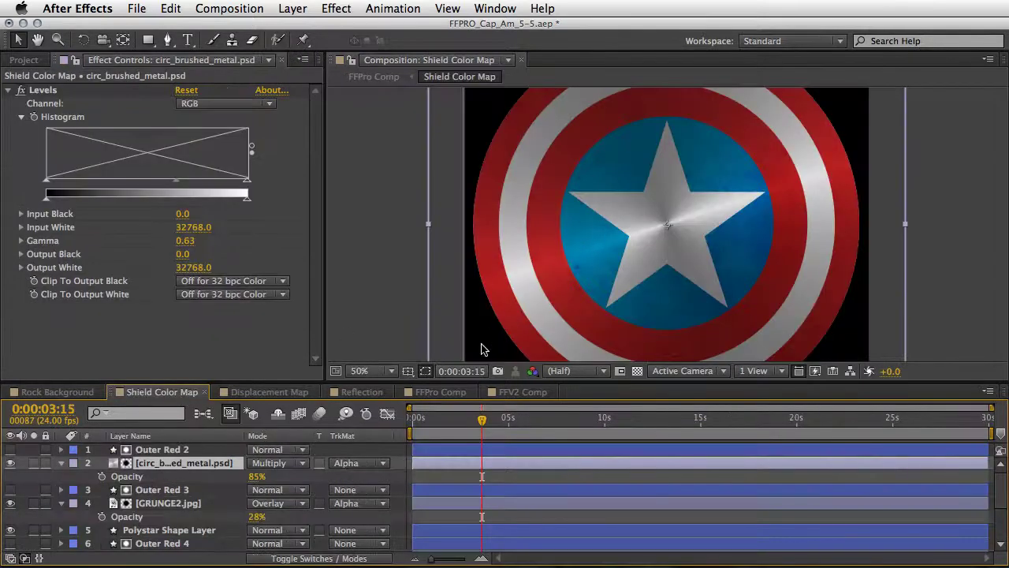
click(433, 393)
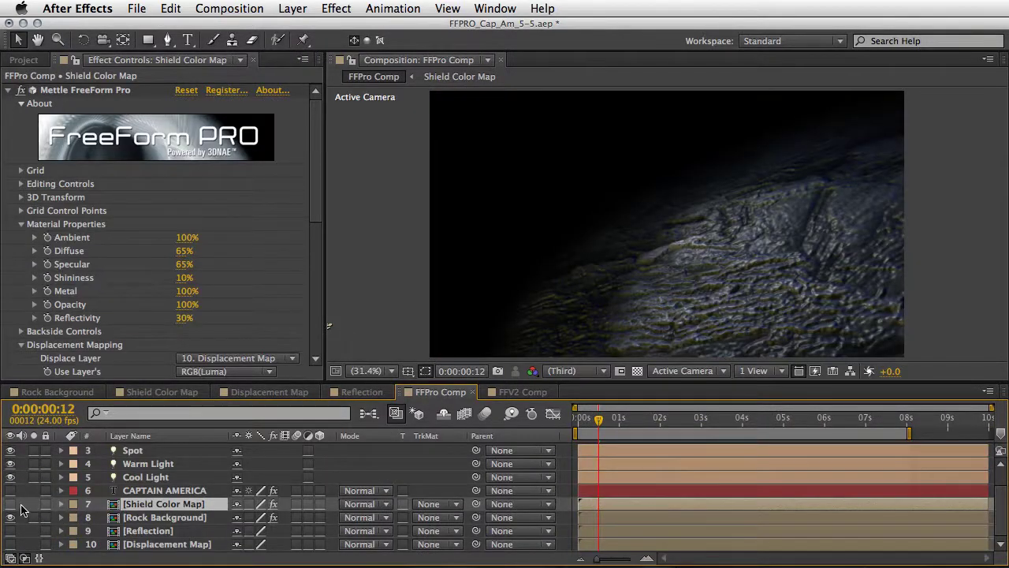
click(22, 94)
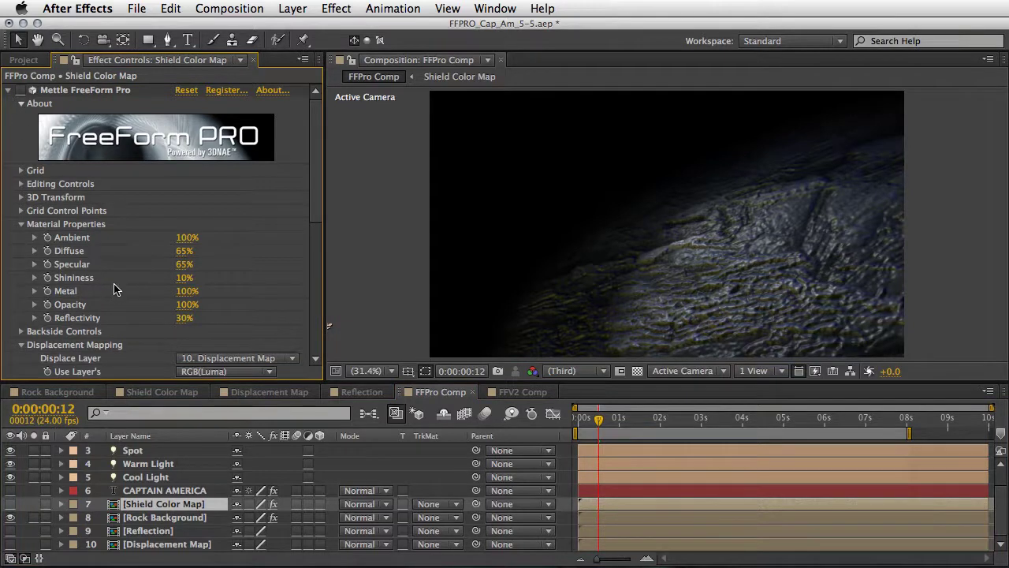
click(10, 504)
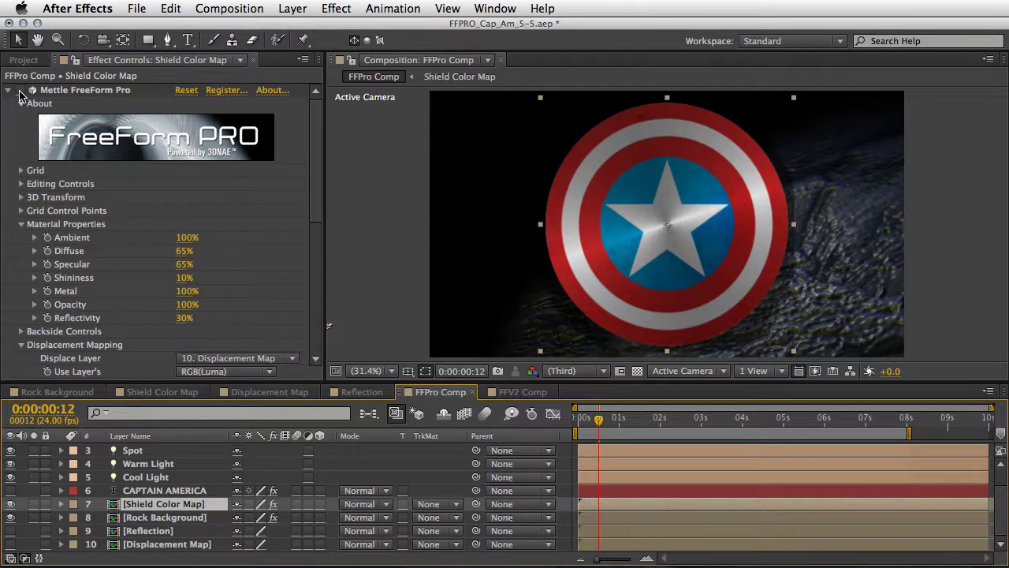
Enable Mettle FreeForm Pro on Shield Color Map, inspect it at 100%, then zoom out to 25%
click(21, 90)
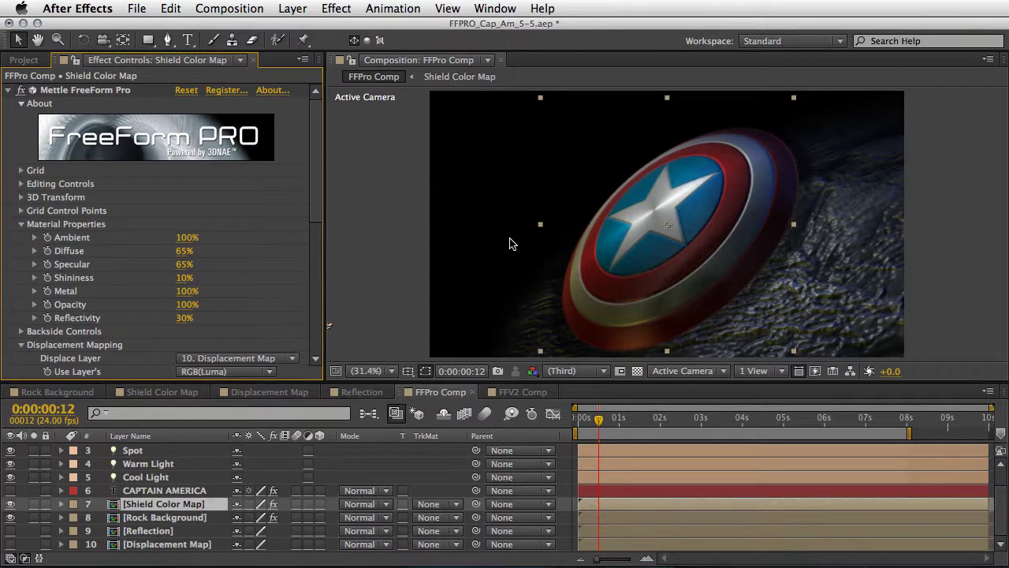
key(slash)
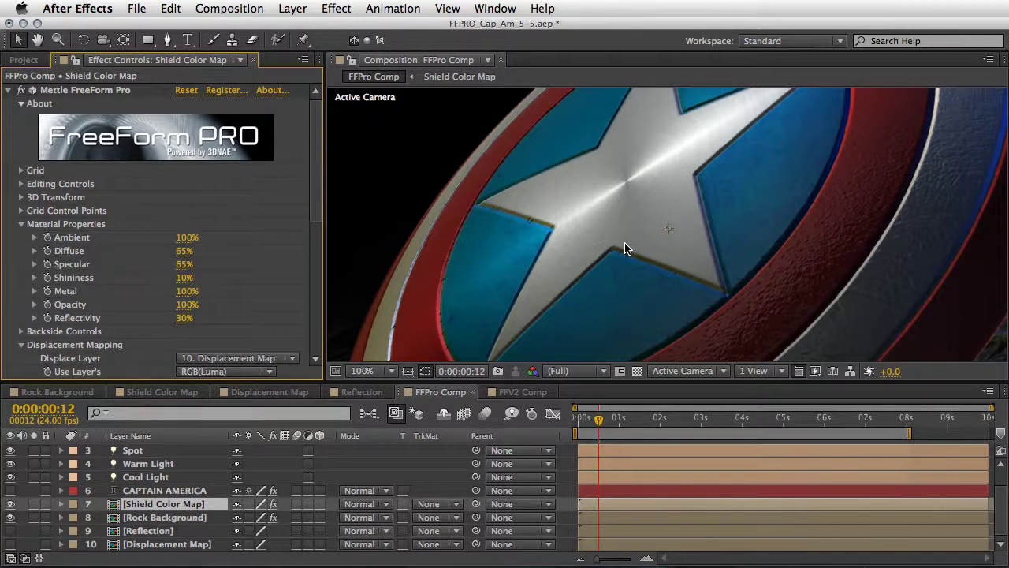
key(comma)
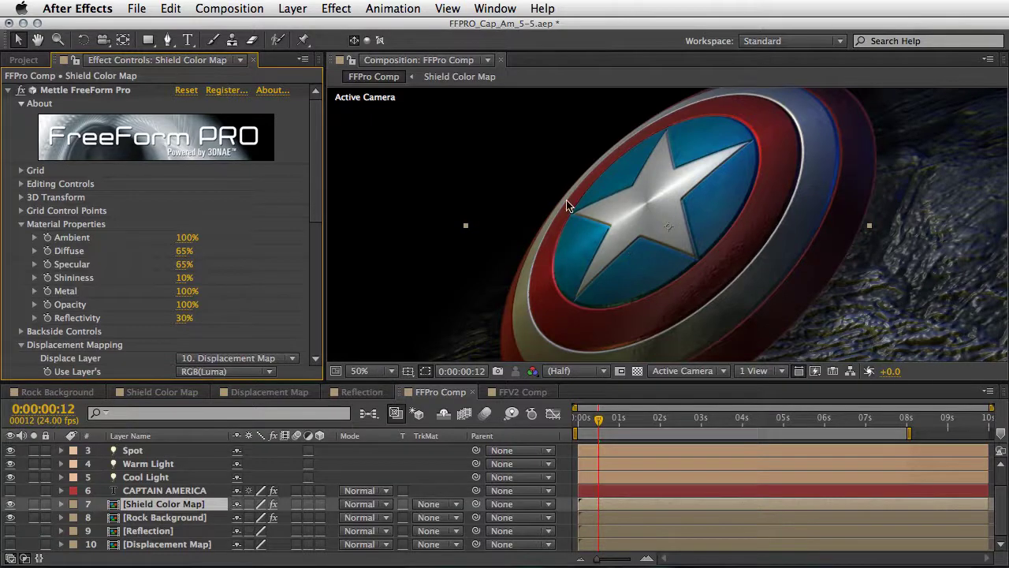
key(comma)
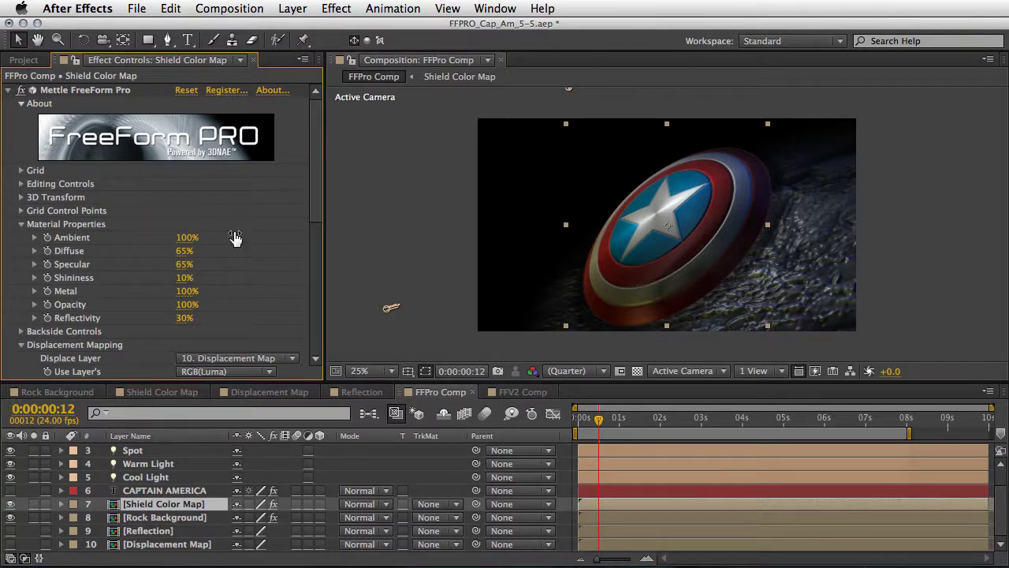
click(21, 224)
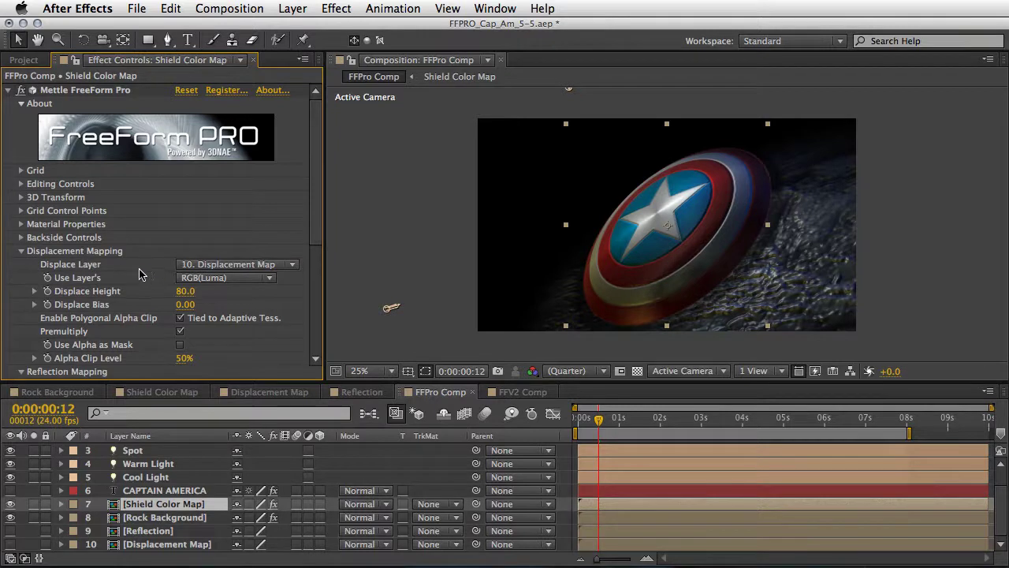
Show the FreeForm Pro mesh grid, test-warp the centre control point, and undo the warp
click(85, 90)
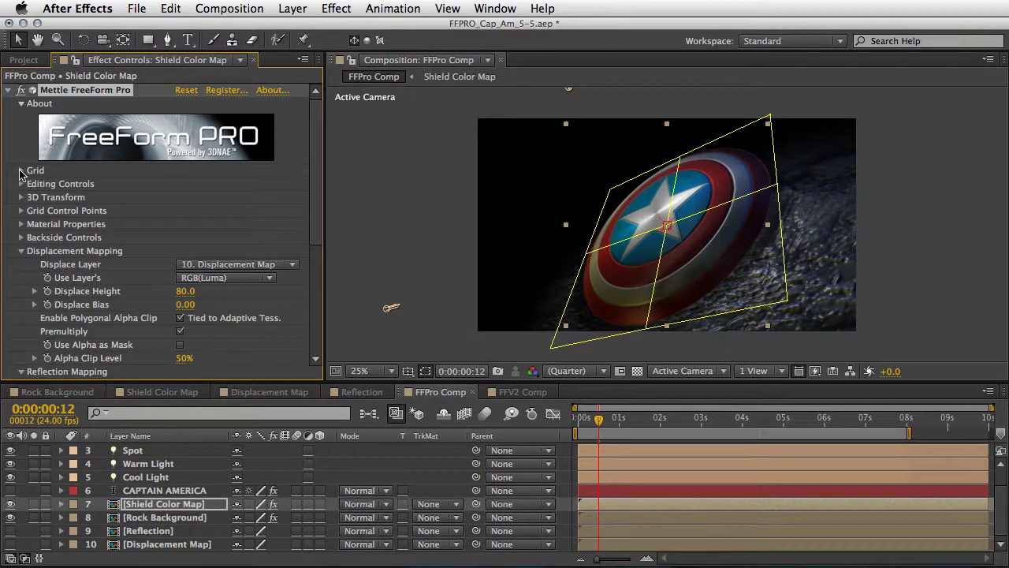
click(21, 171)
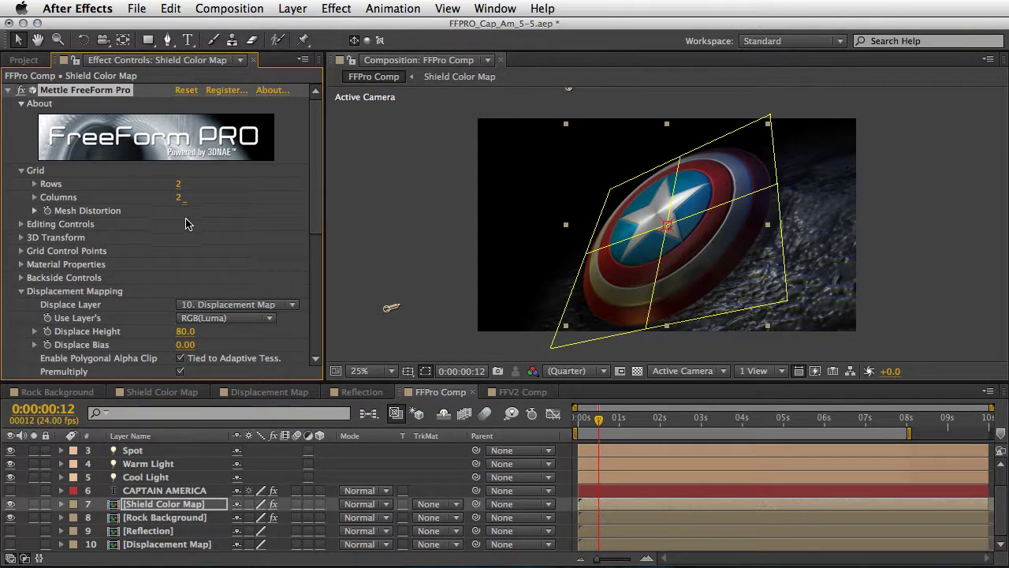
click(667, 228)
drag(667, 227, 629, 224)
key(super+z)
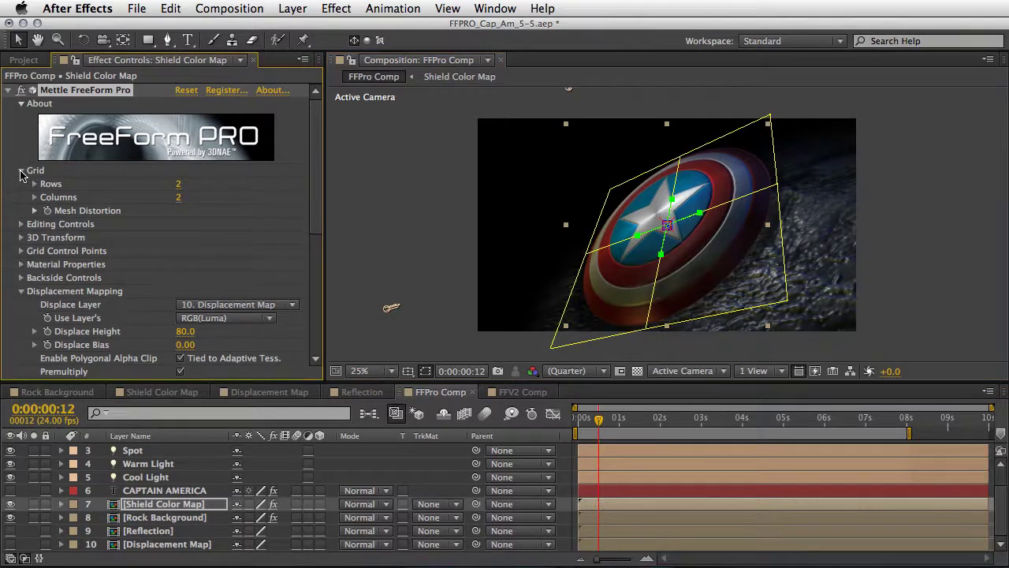
click(22, 171)
Briefly raise Displace Height to 120, then check the Displacement Map comp and return
drag(312, 230, 315, 249)
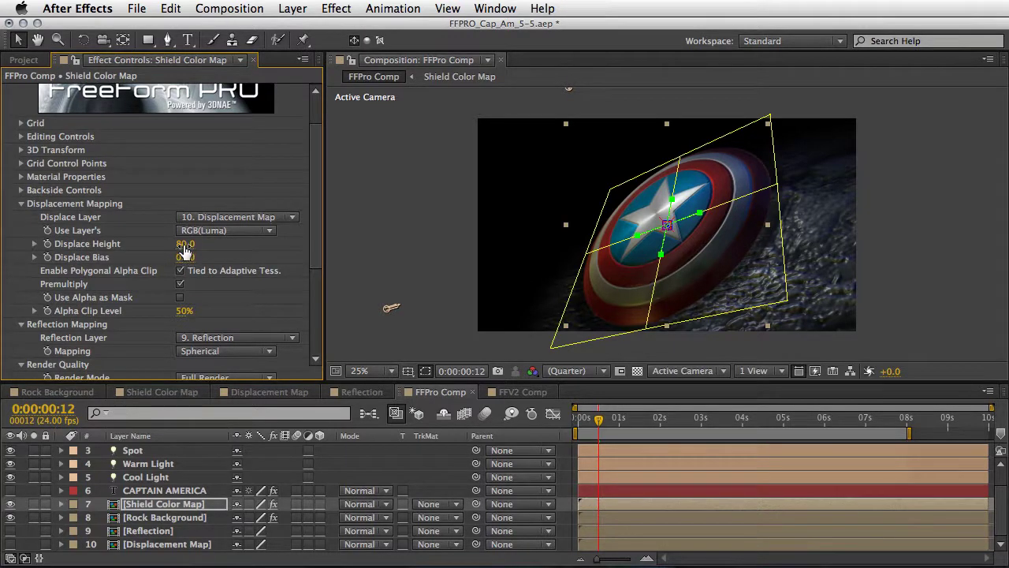
mouse_move(183, 251)
mouse_down()
mouse_move(214, 245)
mouse_move(159, 244)
mouse_move(189, 246)
mouse_up()
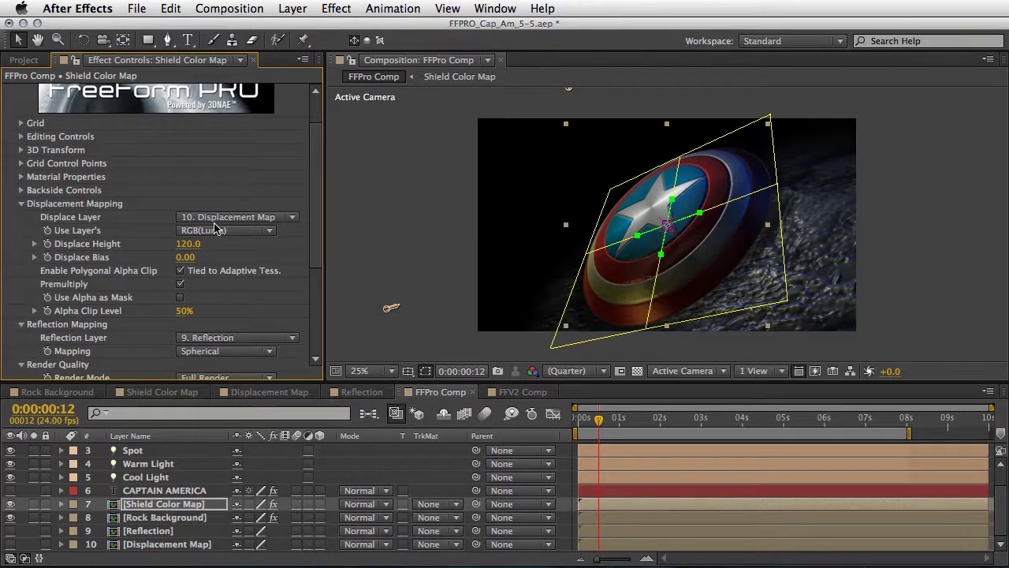
click(264, 392)
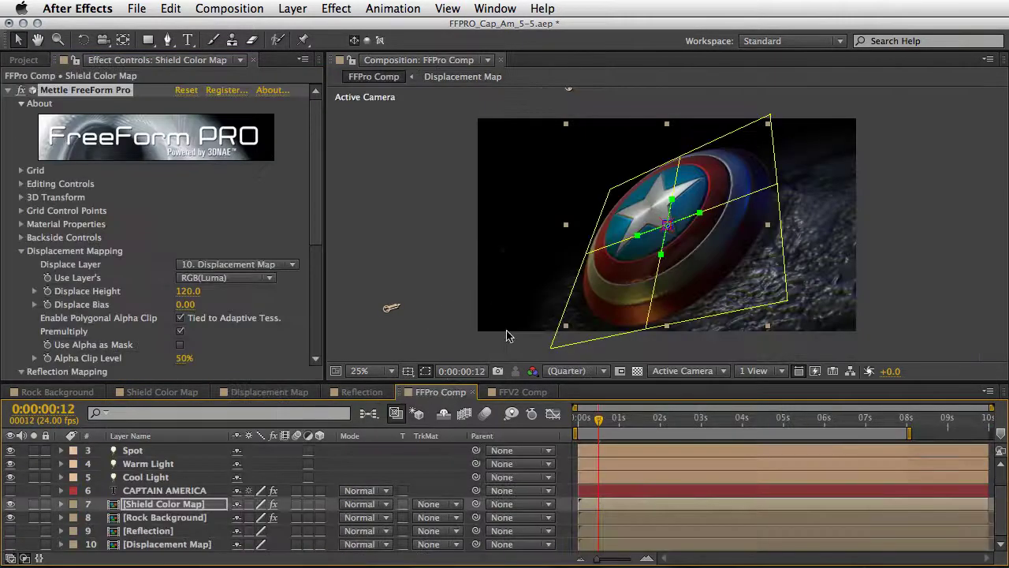
click(438, 392)
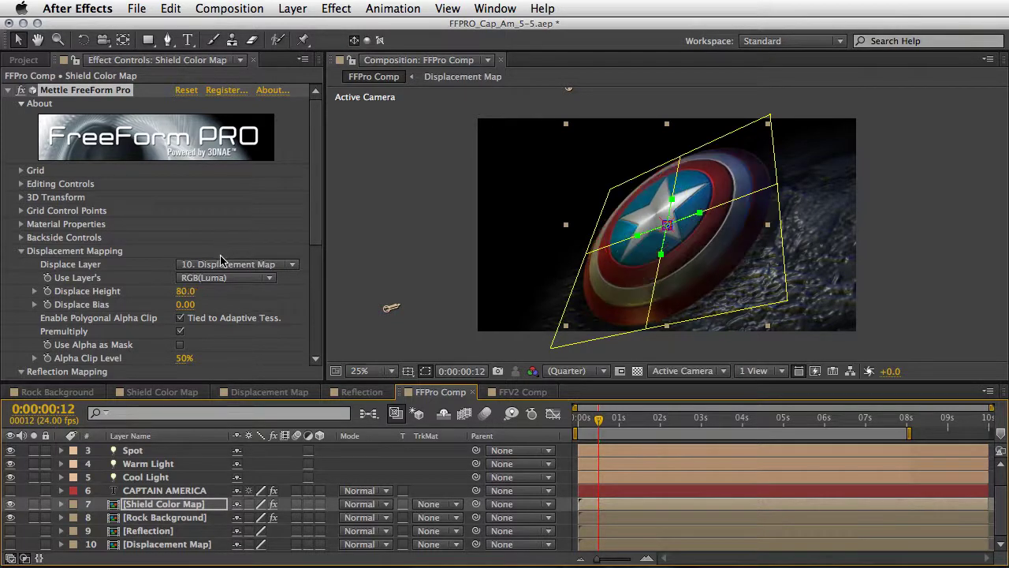
drag(309, 237, 314, 238)
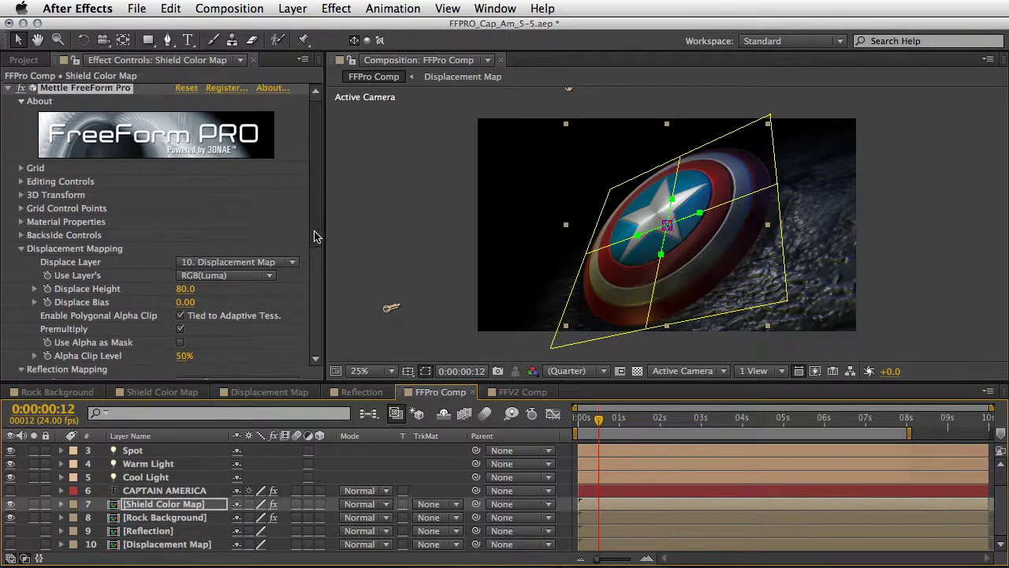
scroll(313, 238, down, 5)
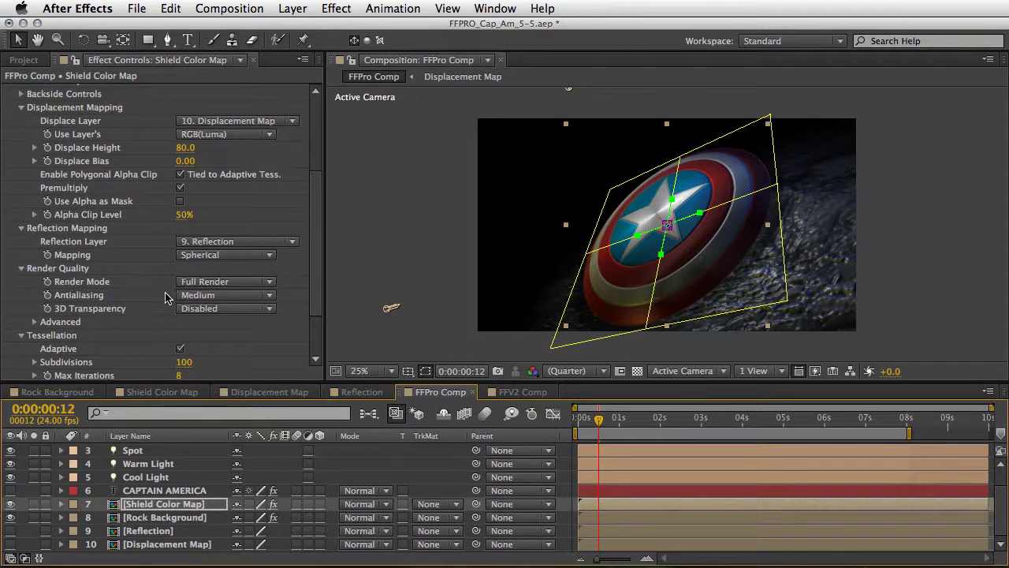
click(216, 296)
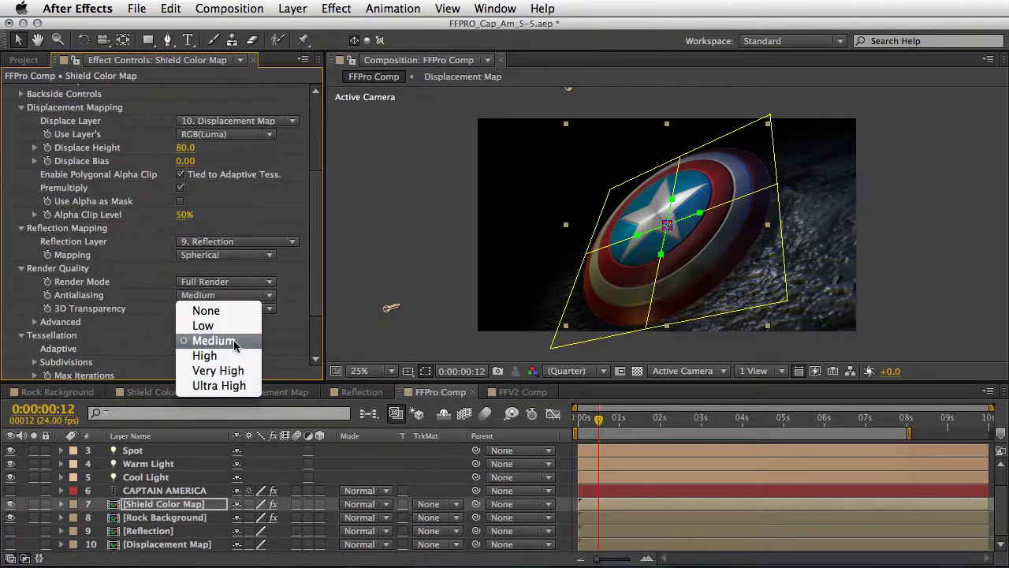
click(212, 340)
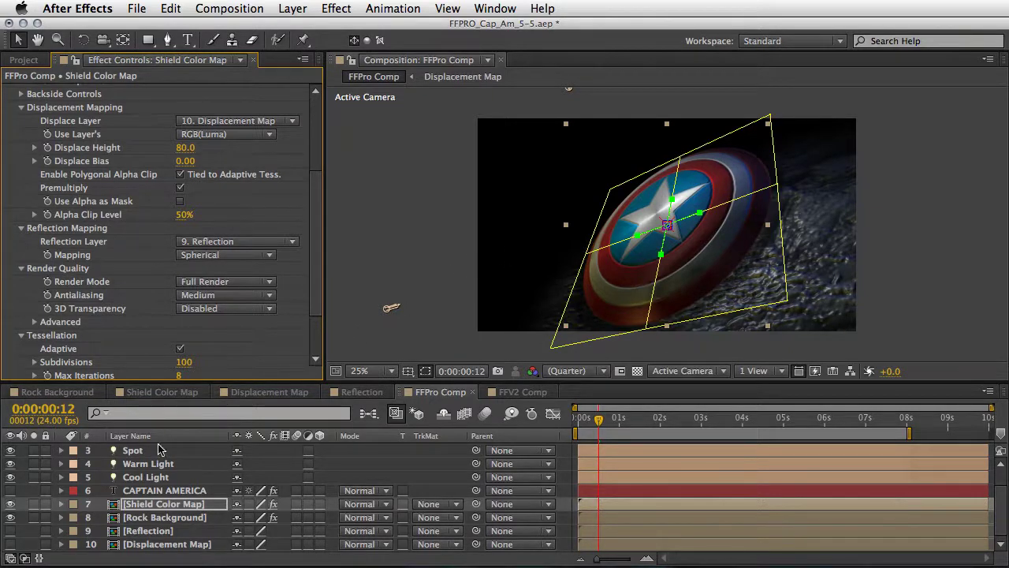
Make the CAPTAIN AMERICA title layer visible and advance to where it has flown in
click(158, 493)
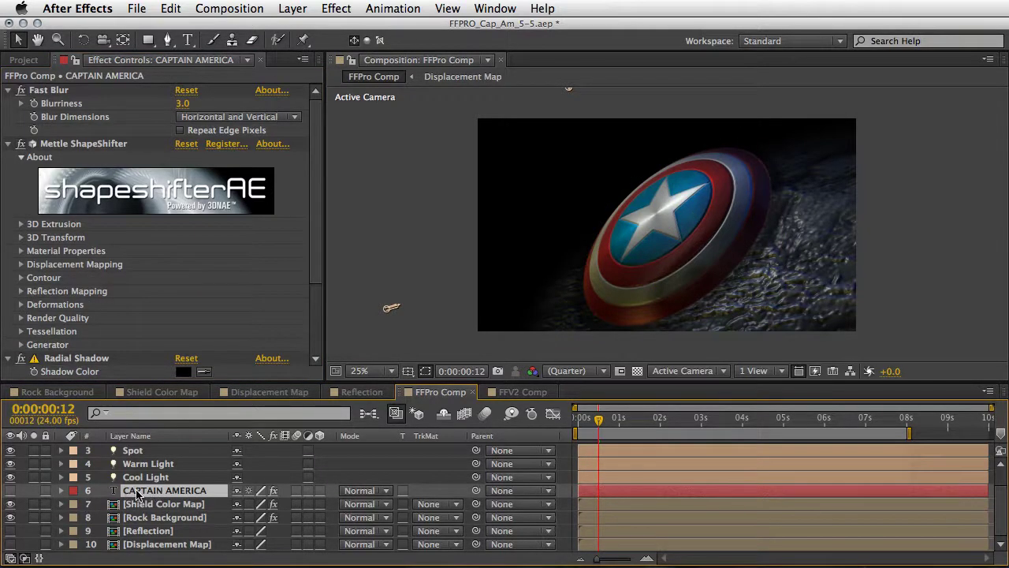
click(11, 492)
drag(599, 420, 633, 421)
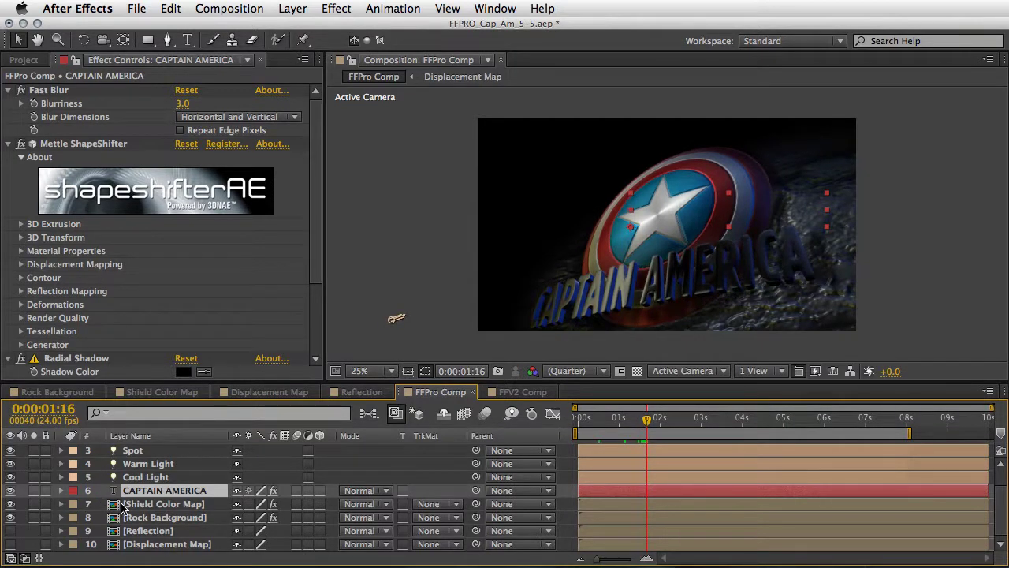
Reveal the title's keyframed properties, then collapse the layer and pan the viewer
key(u)
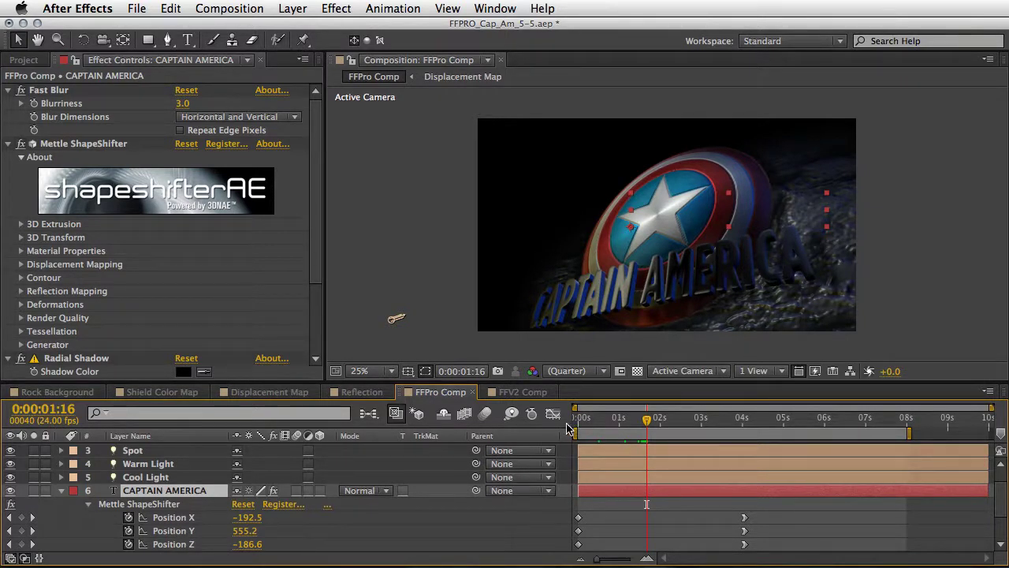
click(61, 491)
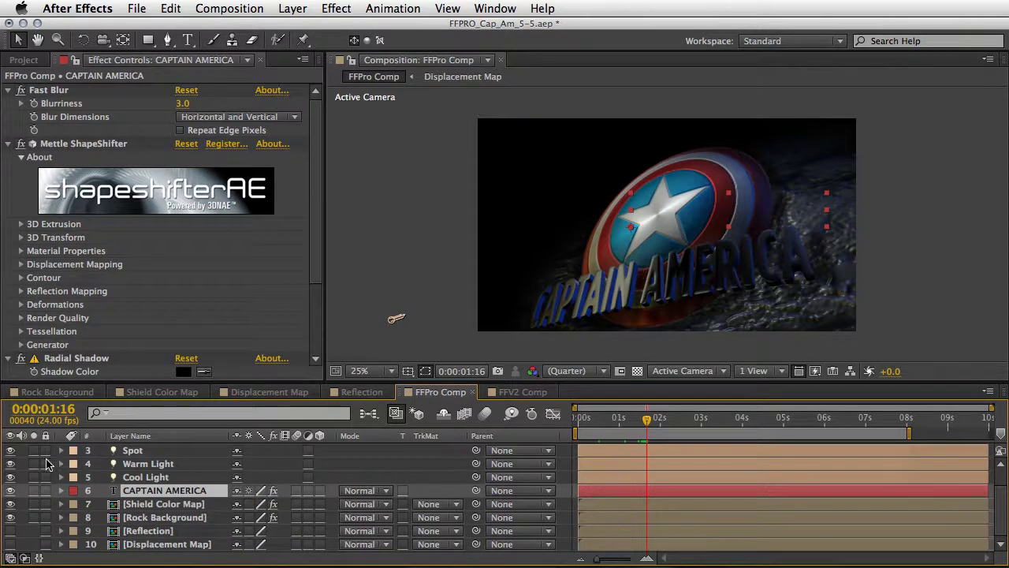
key(h)
scroll(138, 505, up, 2)
key(v)
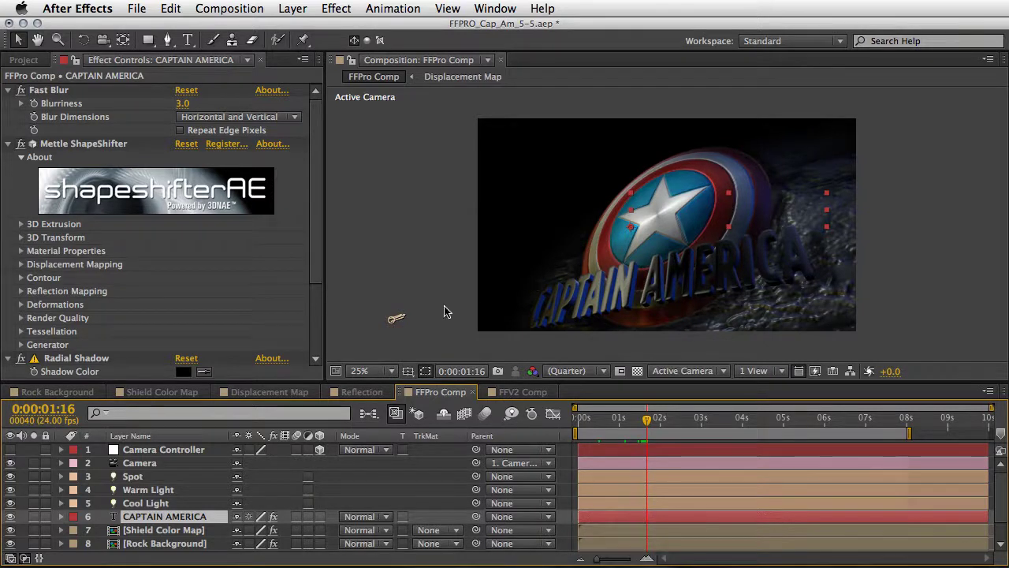
Zoom the FFPro Comp view to 50% and pan to frame the title and shield
key(period)
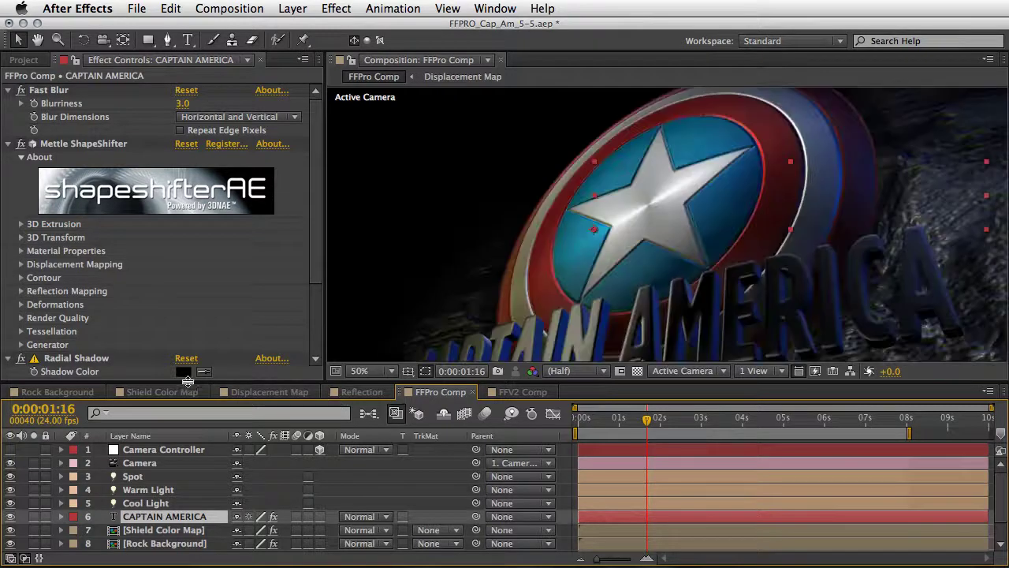
key(h)
drag(542, 312, 525, 228)
key(v)
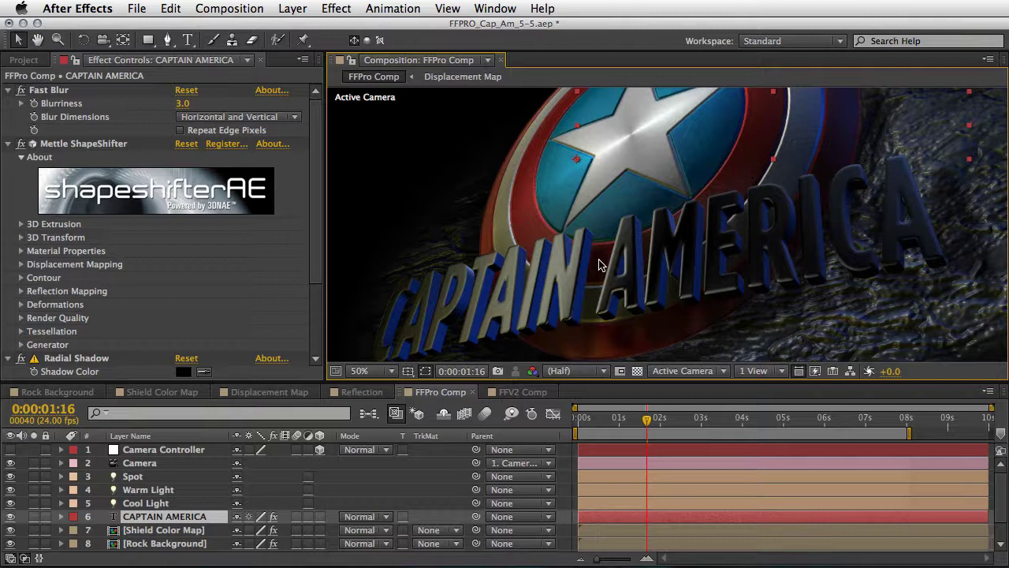
Maximize the viewer, RAM-preview the FFPro Comp animation, stop it, and restore the panels
key(grave)
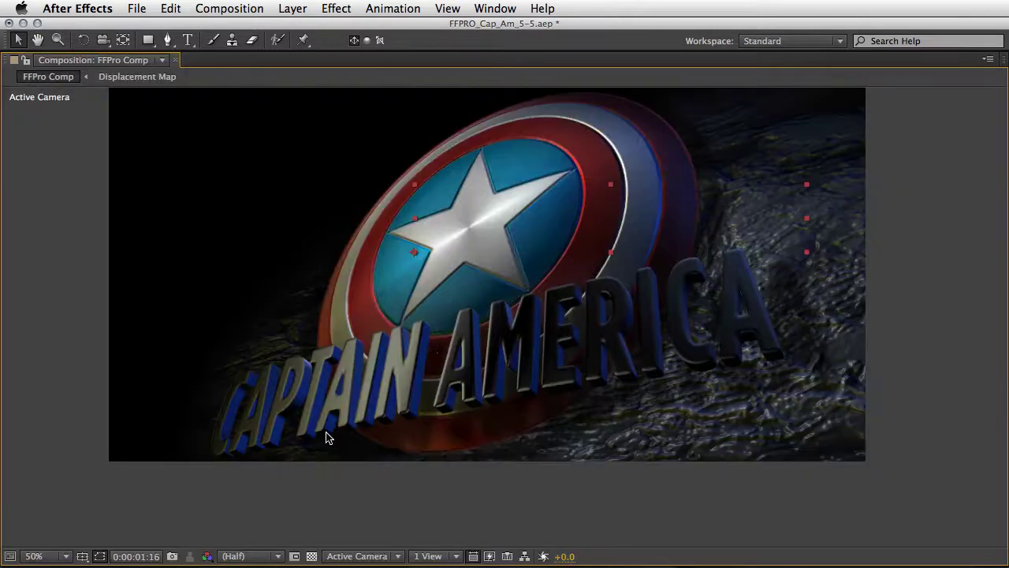
key(KP_0)
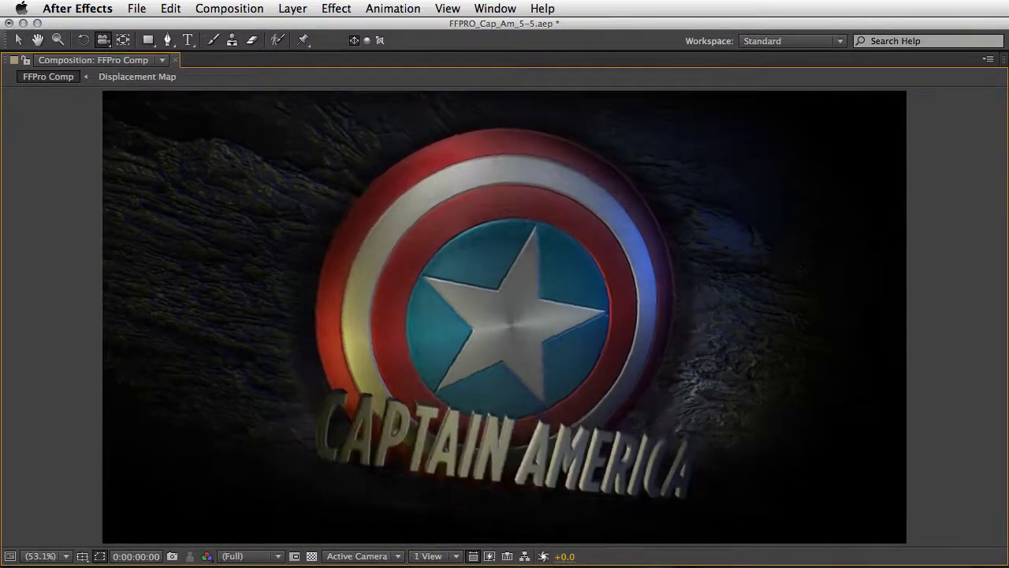
click(43, 469)
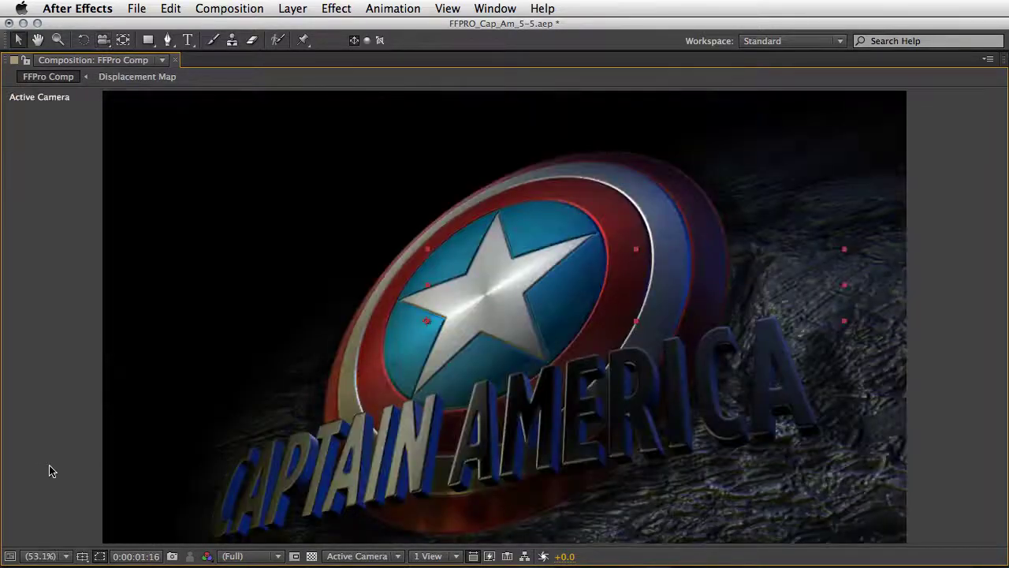
key(grave)
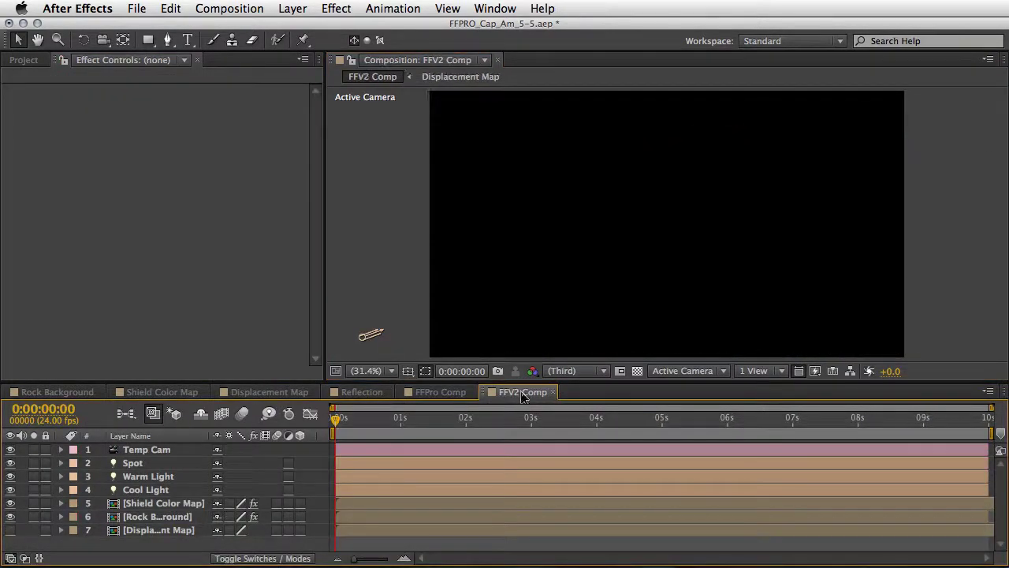
Switch to the FFV2 Comp and inspect the Displacement Map and Rock Background FreeForm settings
click(518, 393)
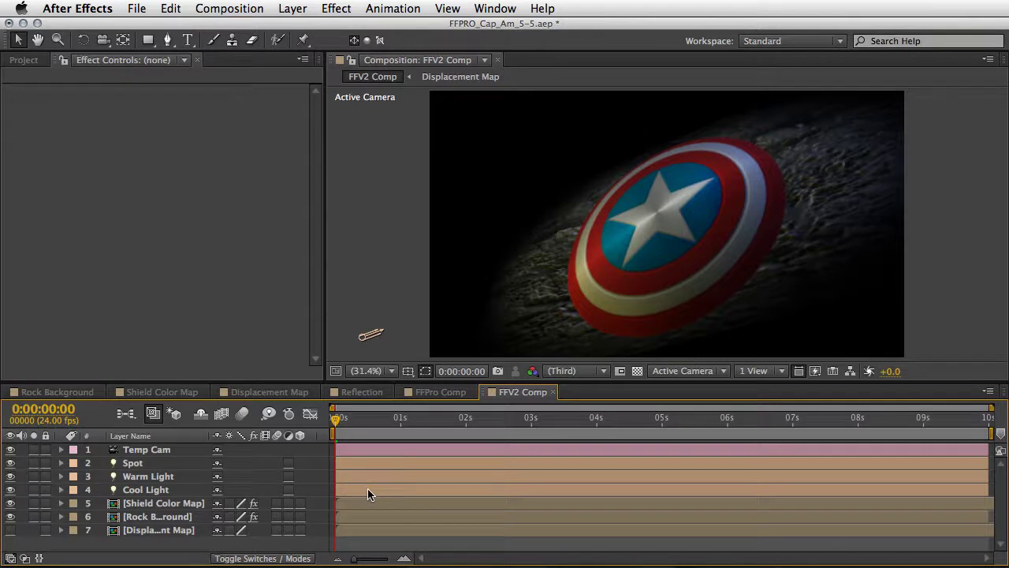
click(157, 530)
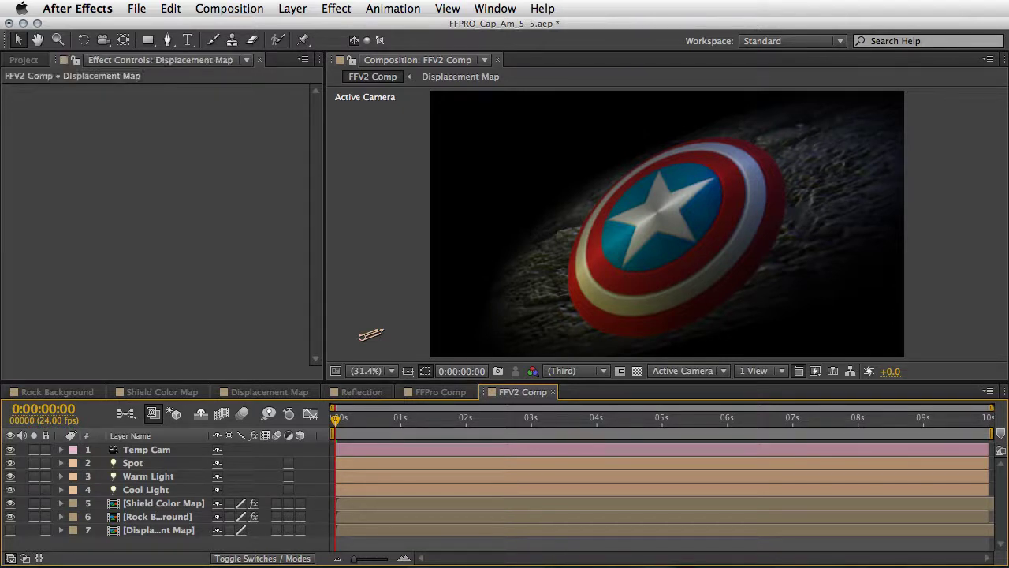
click(154, 519)
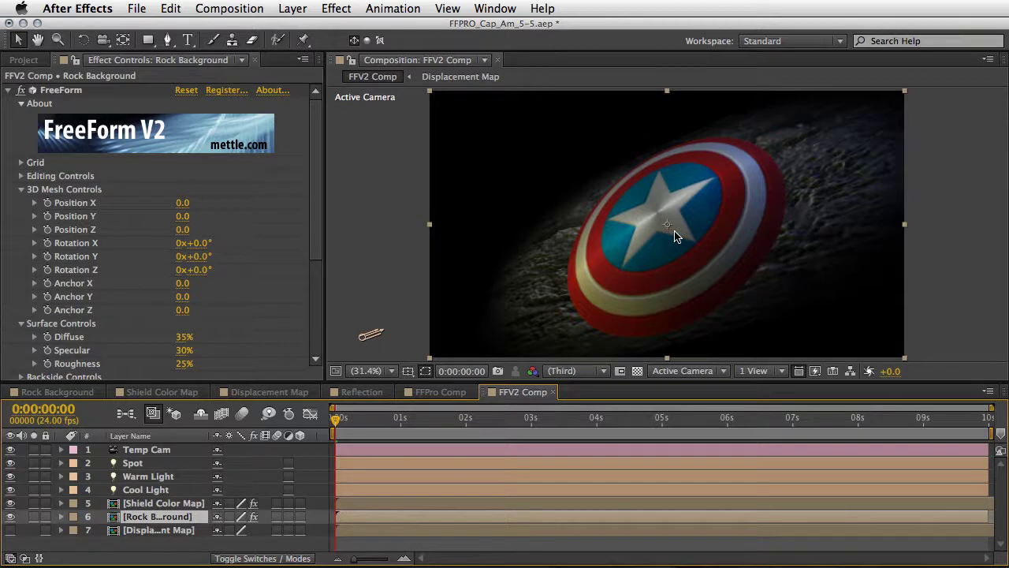
Zoom in on the shield's star, then show the Shield Color Map layer's FreeForm settings
scroll(675, 237, up, 1)
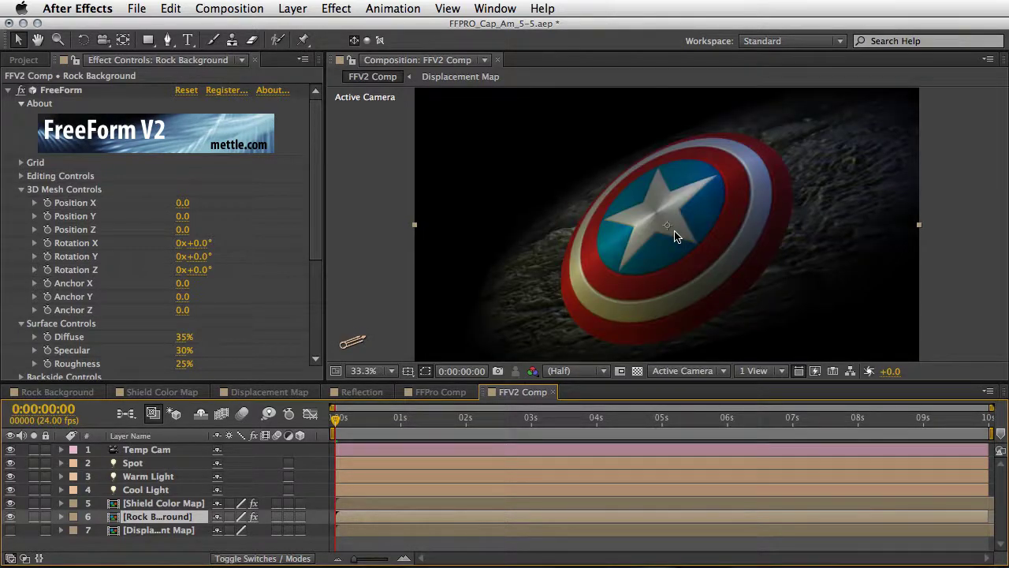
scroll(676, 236, up, 3)
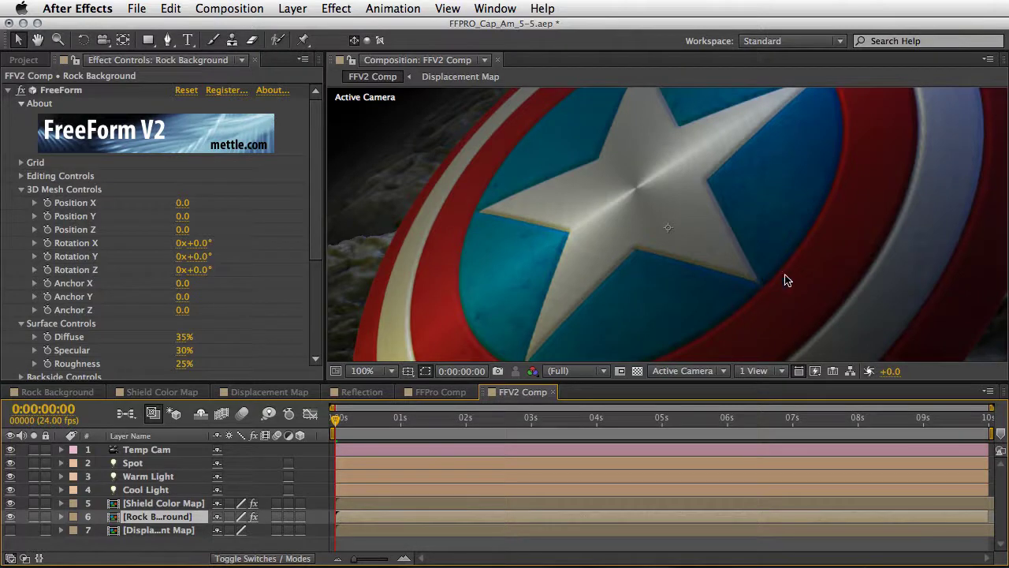
key(space)
drag(851, 298, 689, 194)
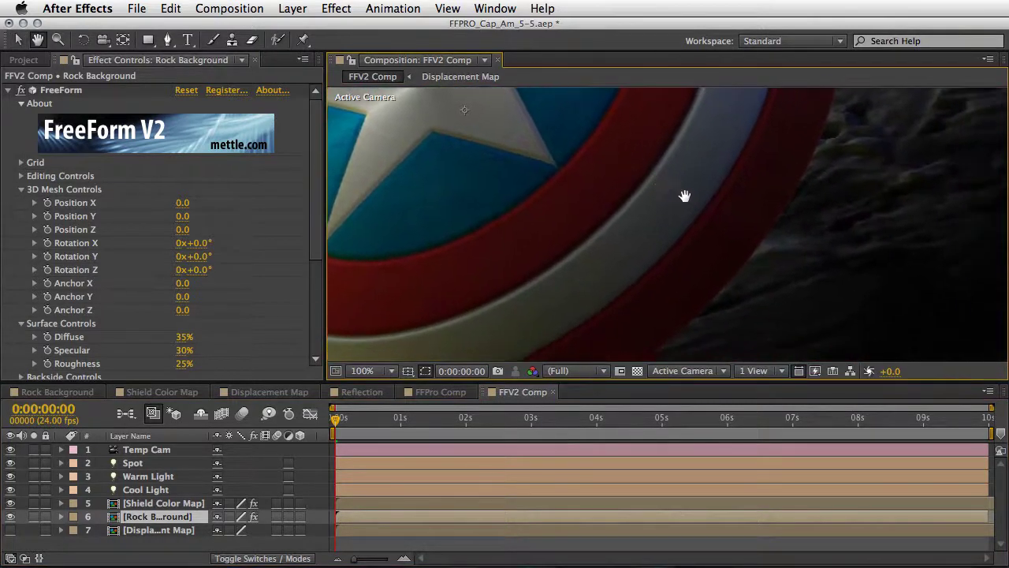
drag(617, 150, 671, 165)
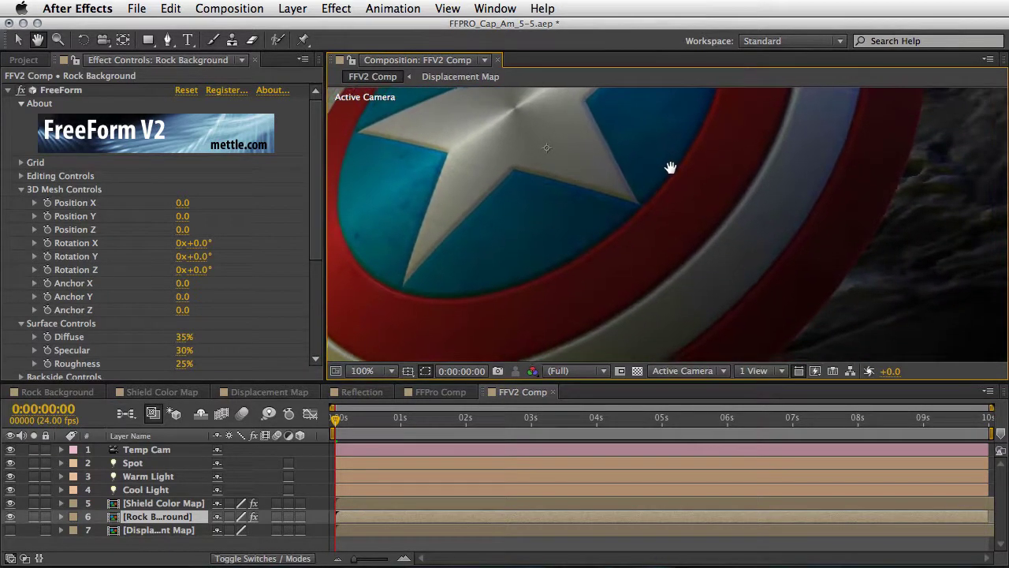
click(155, 503)
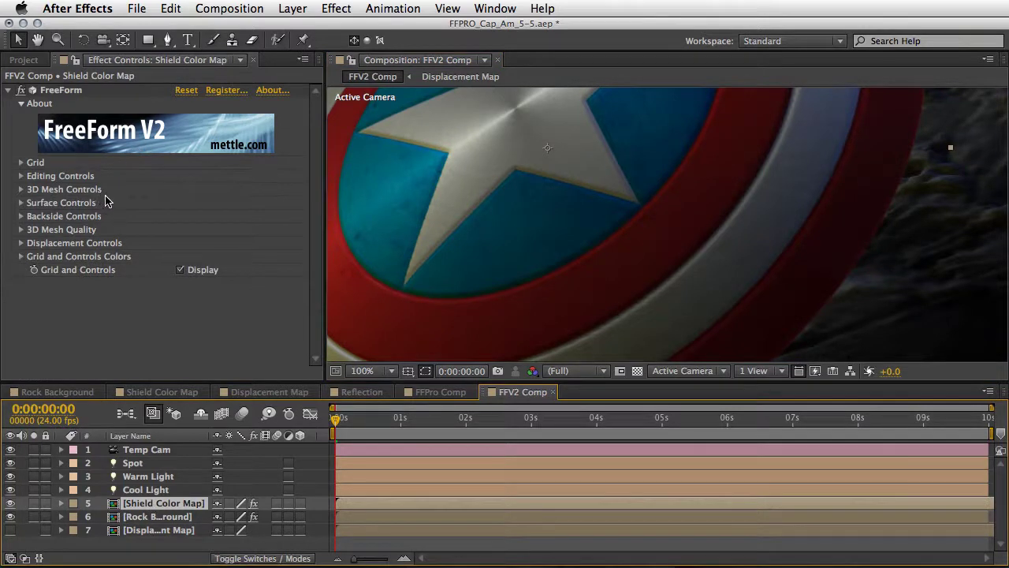
click(21, 243)
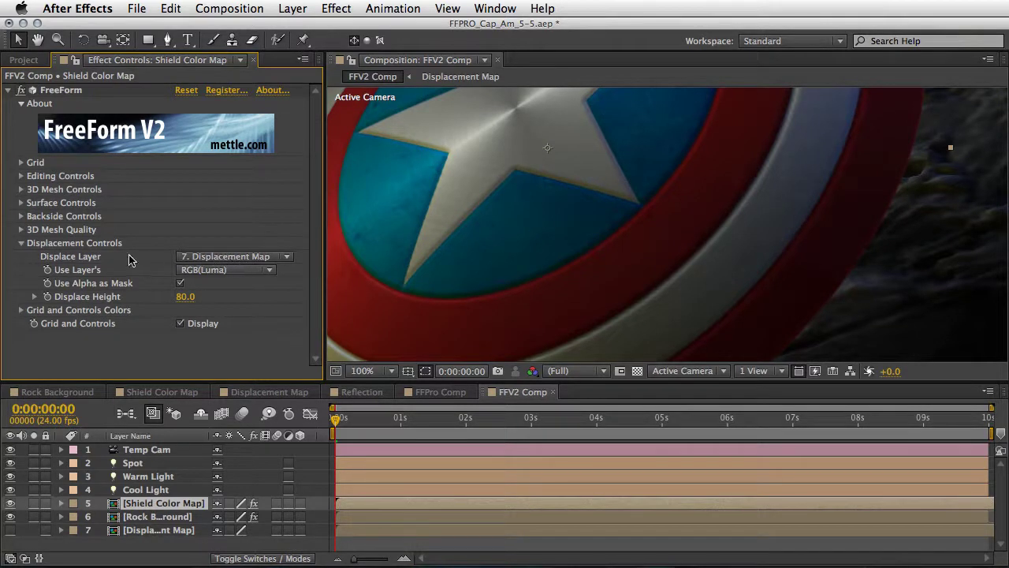
click(21, 243)
click(21, 203)
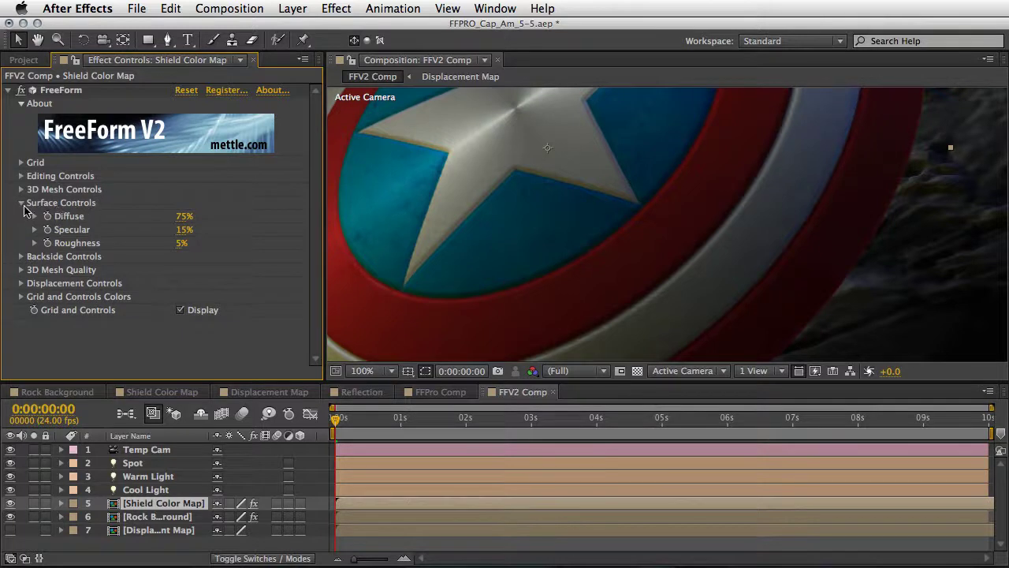
click(21, 204)
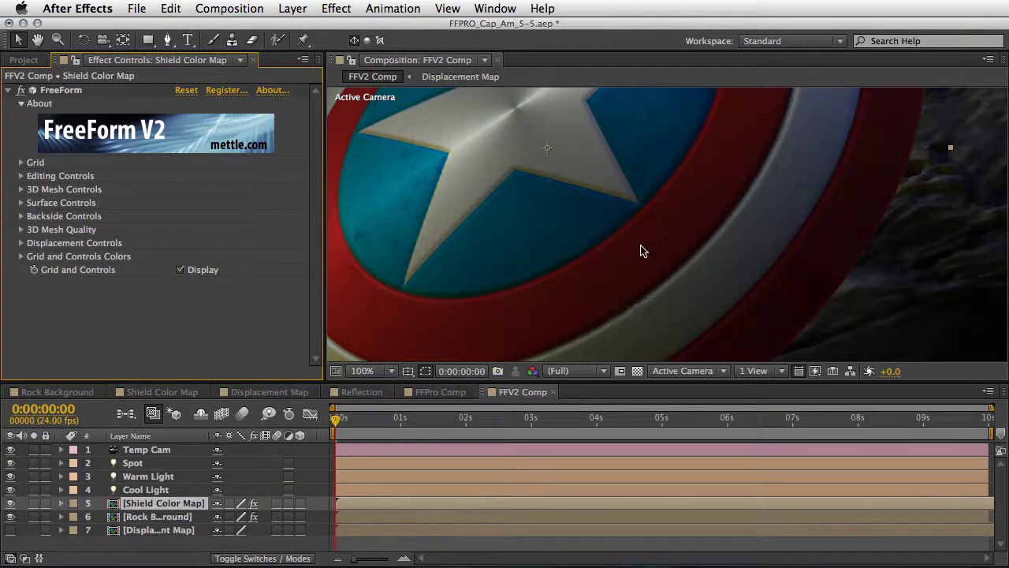
key(comma)
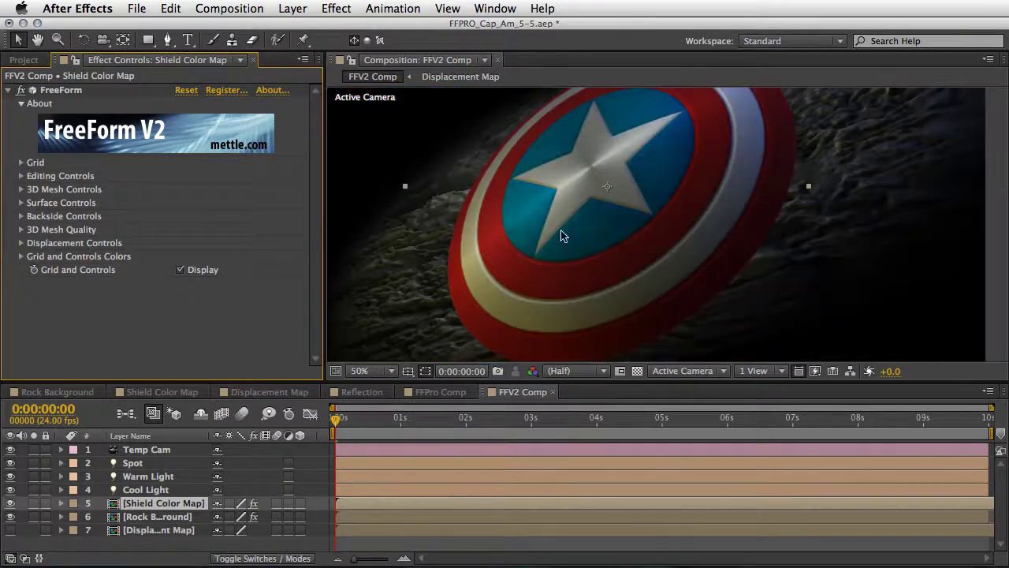
Apply Perspective > Radial Shadow to the shield layer and scrub its Softness to 29.7
click(335, 8)
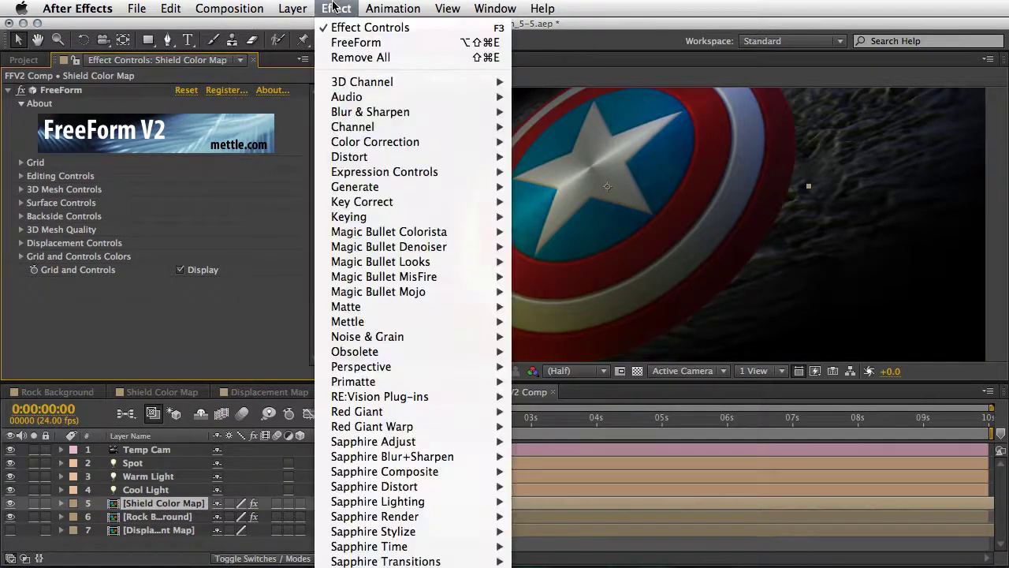
mouse_move(370, 366)
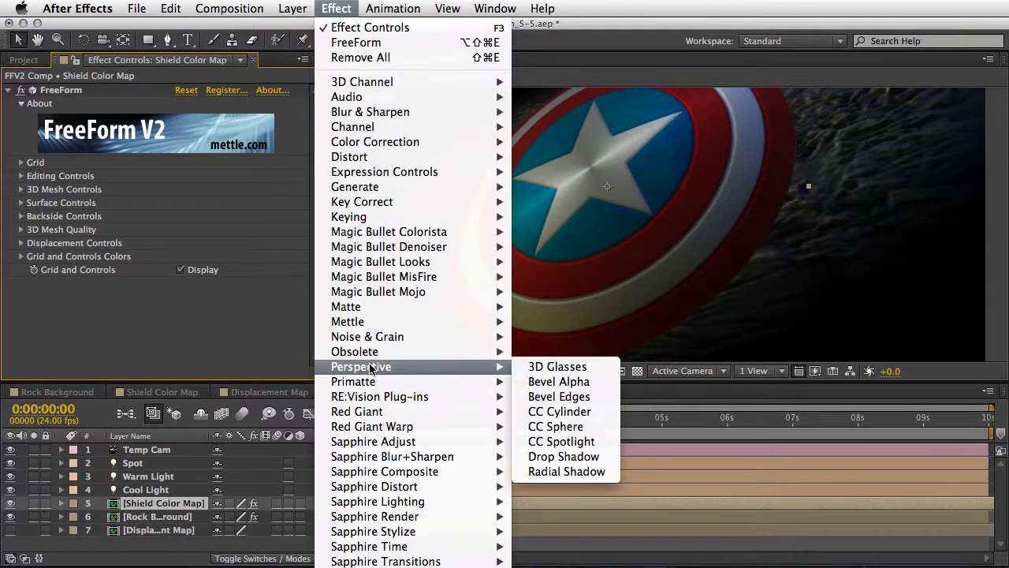
click(589, 472)
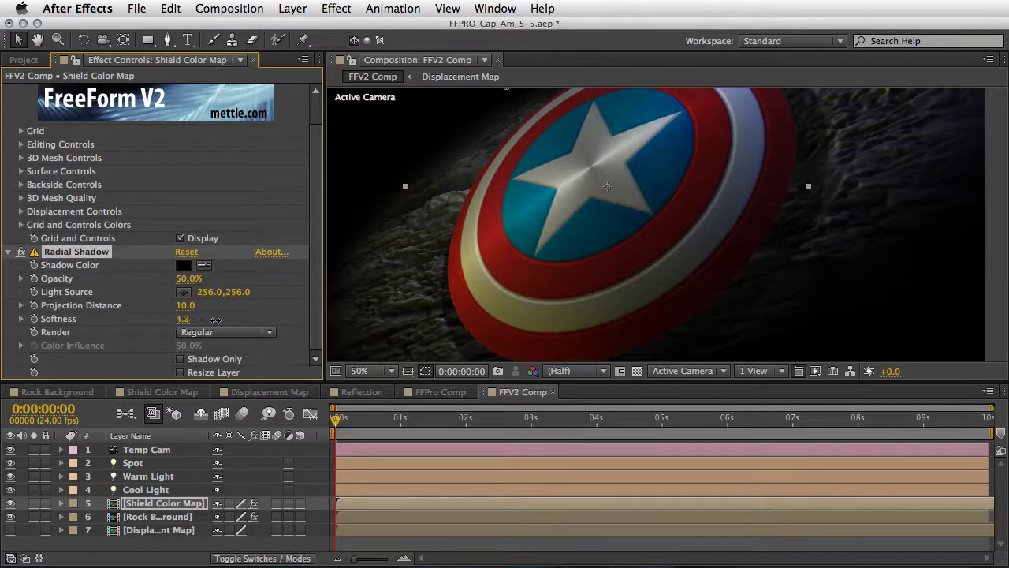
drag(247, 321, 355, 321)
drag(417, 323, 421, 324)
Zoom out to the full frame and orbit the Temp Cam around the shield
key(comma)
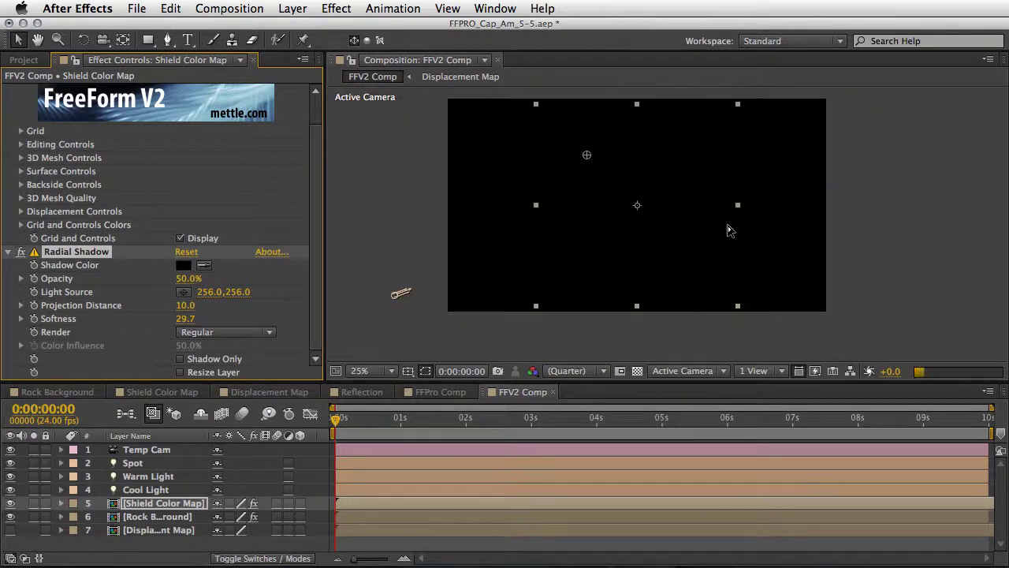
scroll(697, 187, up, 1)
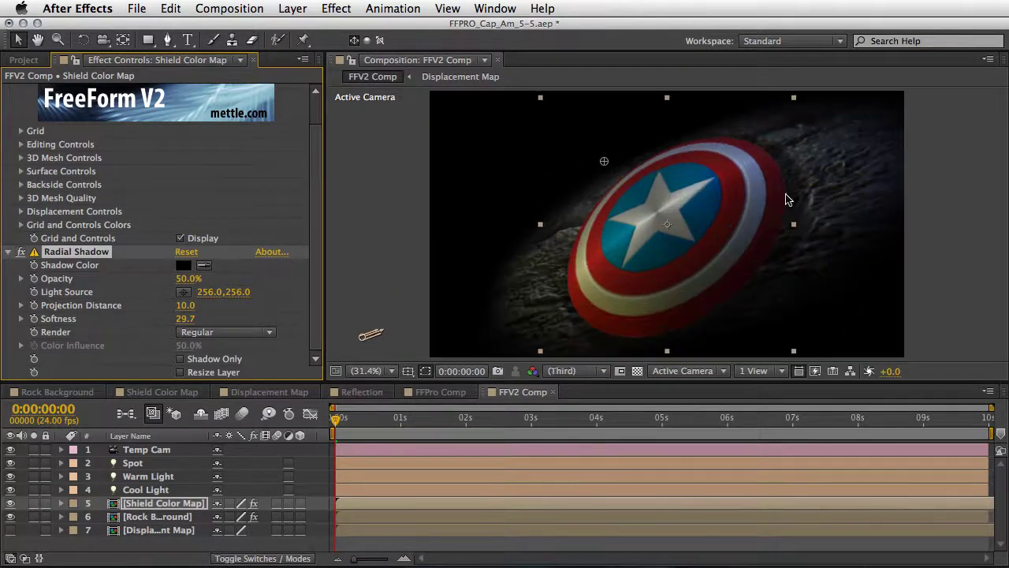
key(c)
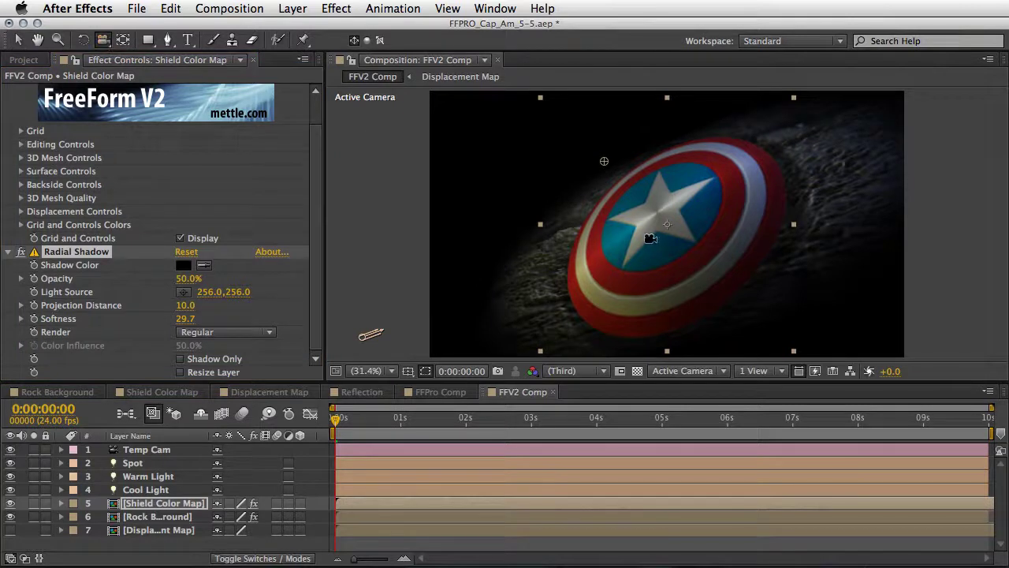
click(651, 242)
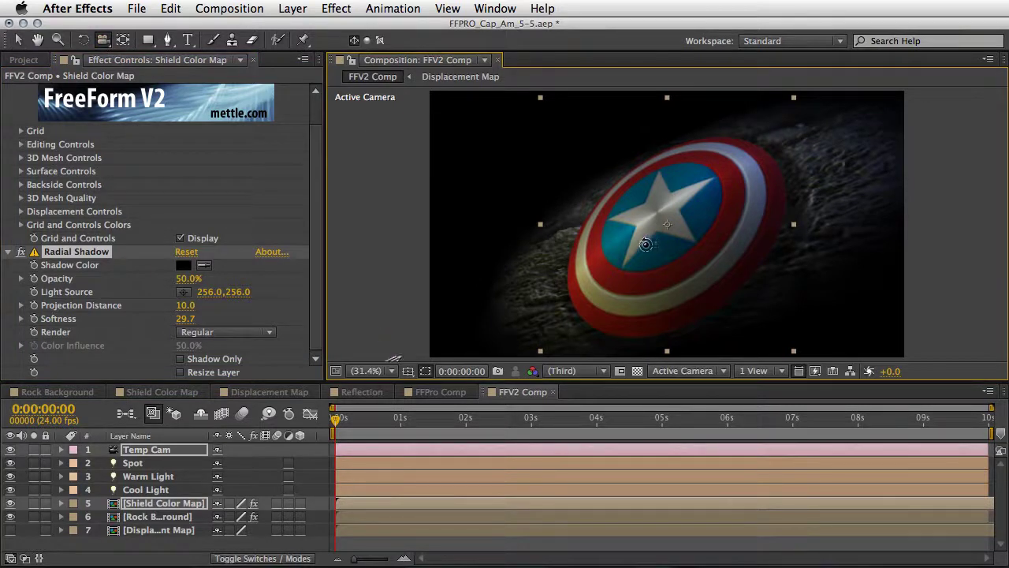
drag(642, 242, 641, 218)
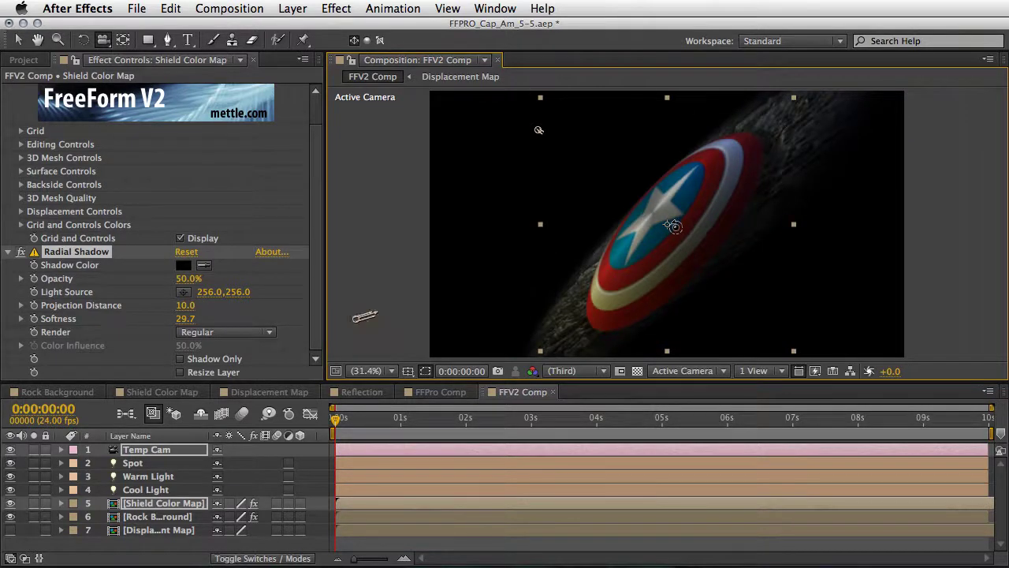
Compare the orbit with undo and redo, ending back at the original camera angle
key(ctrl+z)
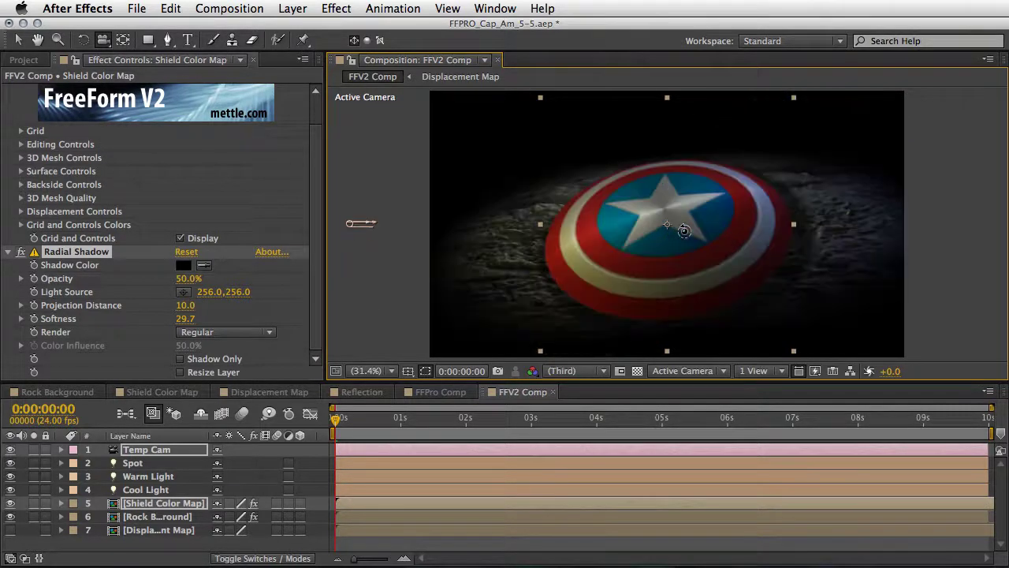
key(ctrl+shift+z)
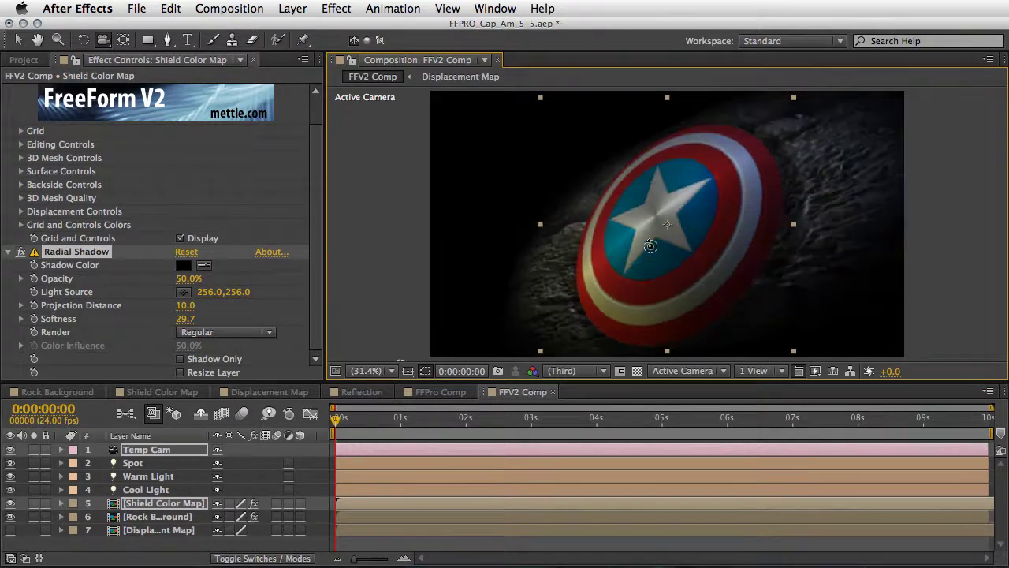
key(ctrl+shift+z)
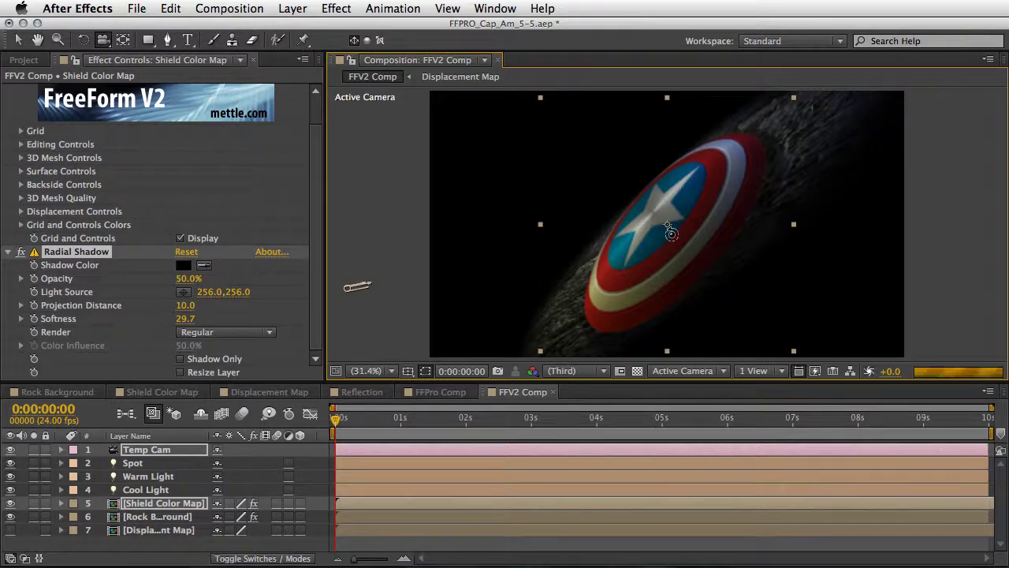
key(ctrl+z)
key(ctrl+z)
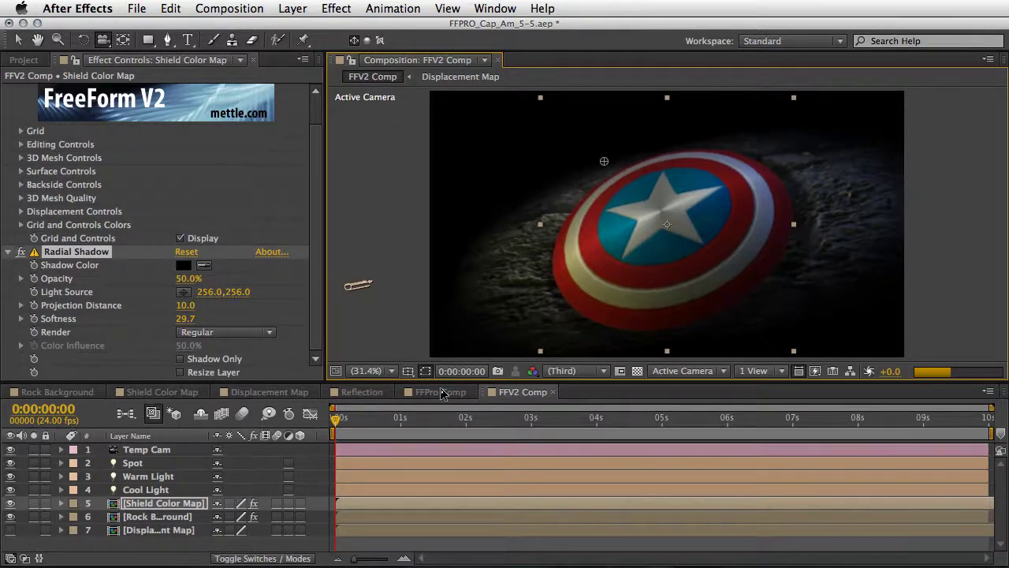
click(442, 392)
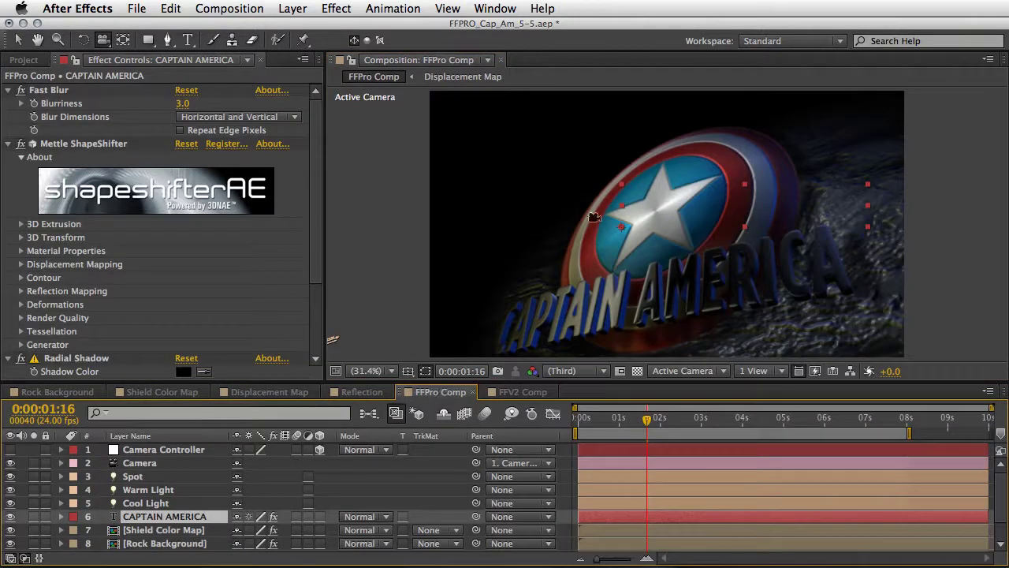
click(580, 220)
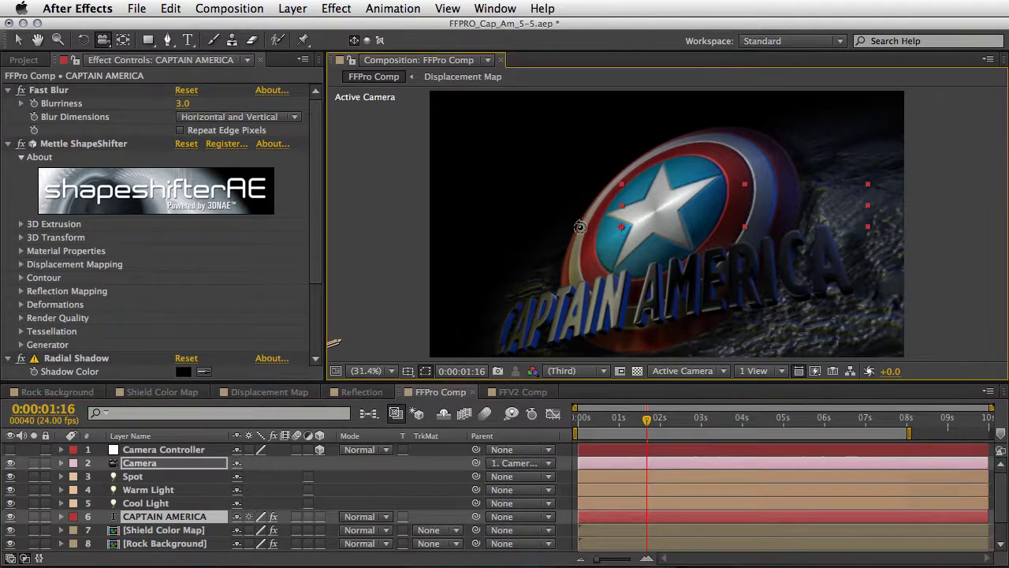
drag(580, 227, 612, 216)
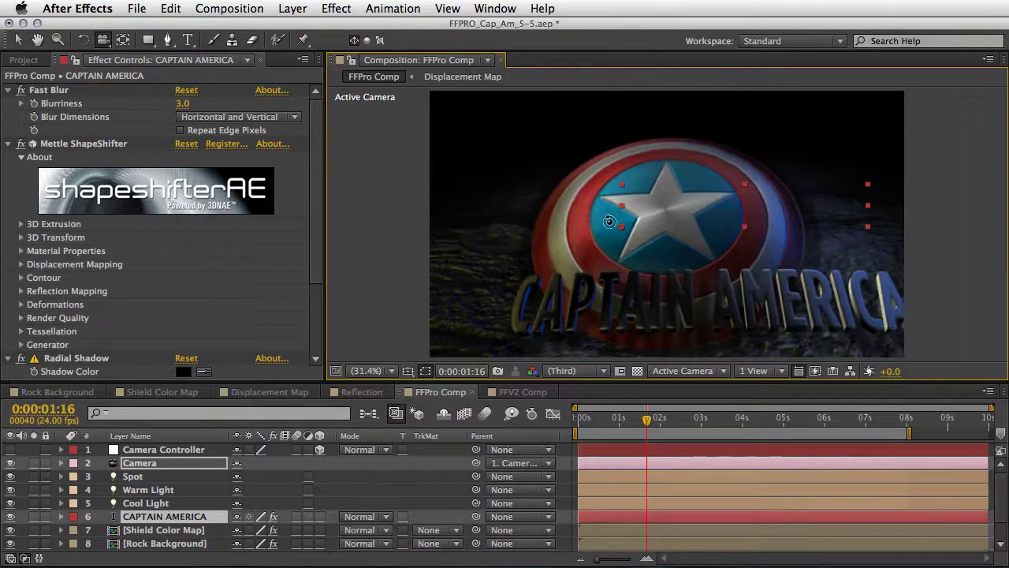
drag(443, 244, 329, 329)
mouse_move(599, 221)
mouse_down()
mouse_move(617, 217)
mouse_move(590, 219)
mouse_up()
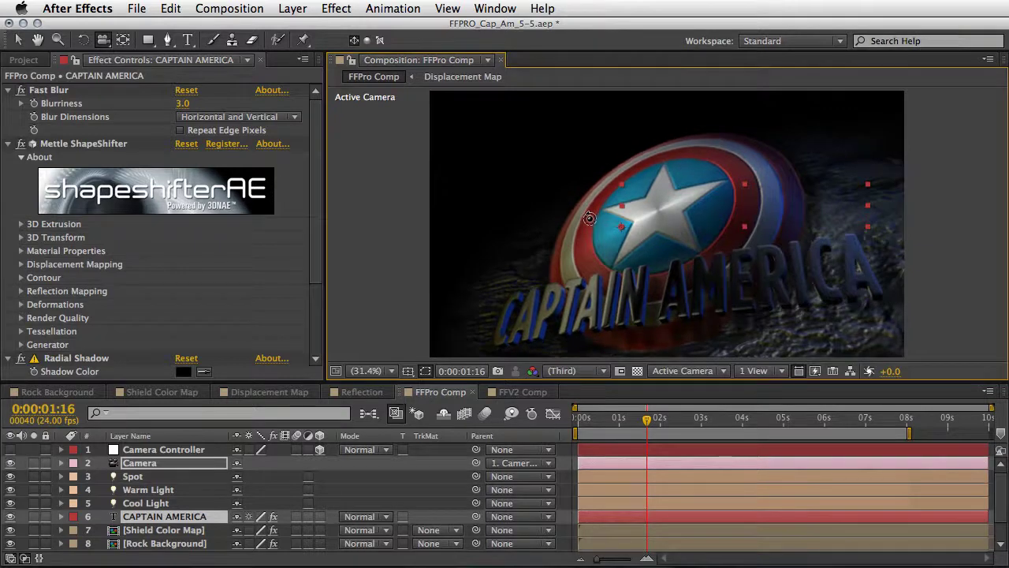
drag(596, 223, 548, 276)
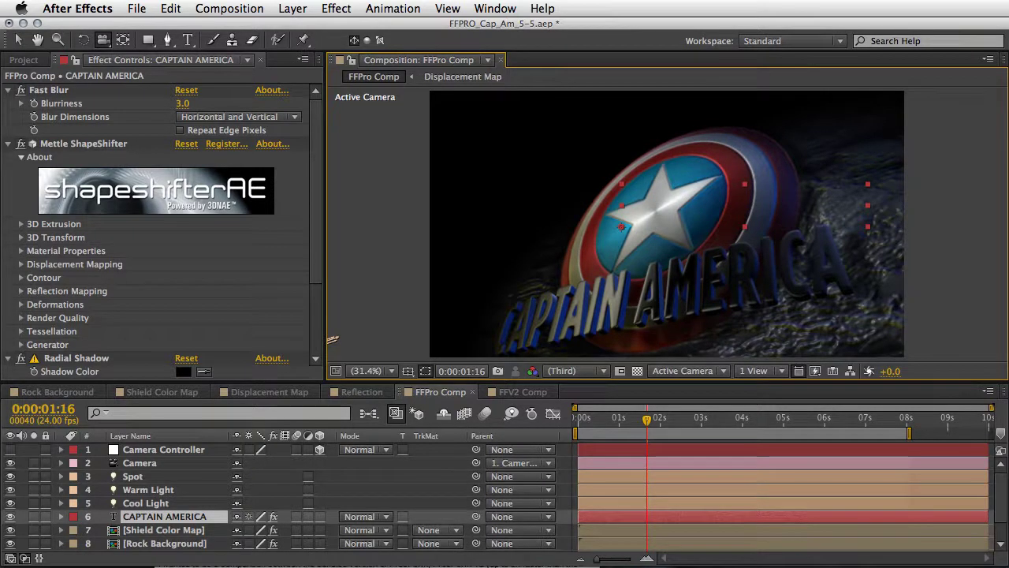